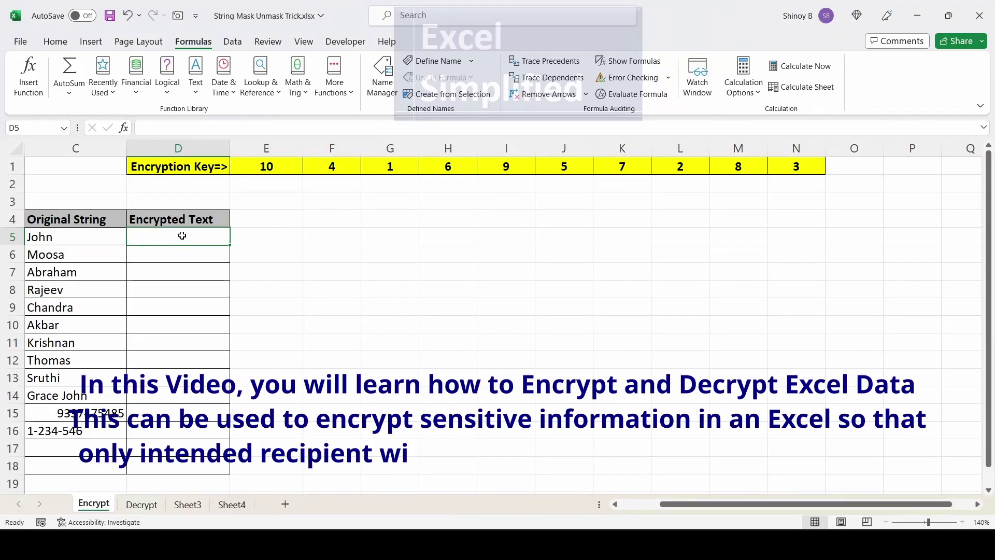
# - Examine the source entries in the Original String column and the ten-number encryption key in E1:N1
pyautogui.moveTo(117, 237); pyautogui.dragTo(96, 275)
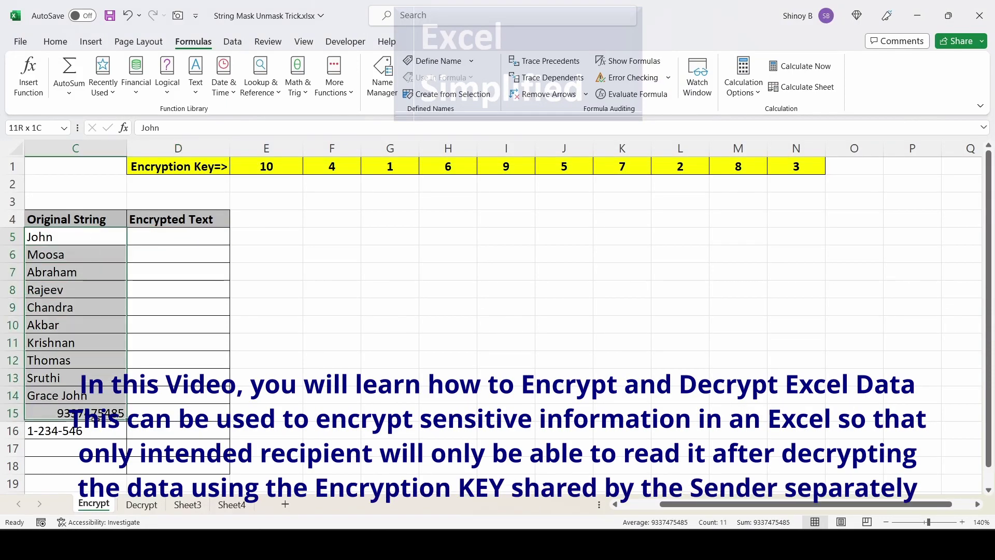
pyautogui.click(274, 168)
pyautogui.hotkey('shift', 'Right')
pyautogui.hotkey('shift', 'Right')
pyautogui.hotkey('shift', 'Right')
pyautogui.hotkey('shift', 'Right')
pyautogui.hotkey('shift', 'Right')
pyautogui.hotkey('shift', 'Right')
pyautogui.hotkey('shift', 'Right')
pyautogui.hotkey('shift', 'Right')
pyautogui.hotkey('shift', 'Right')
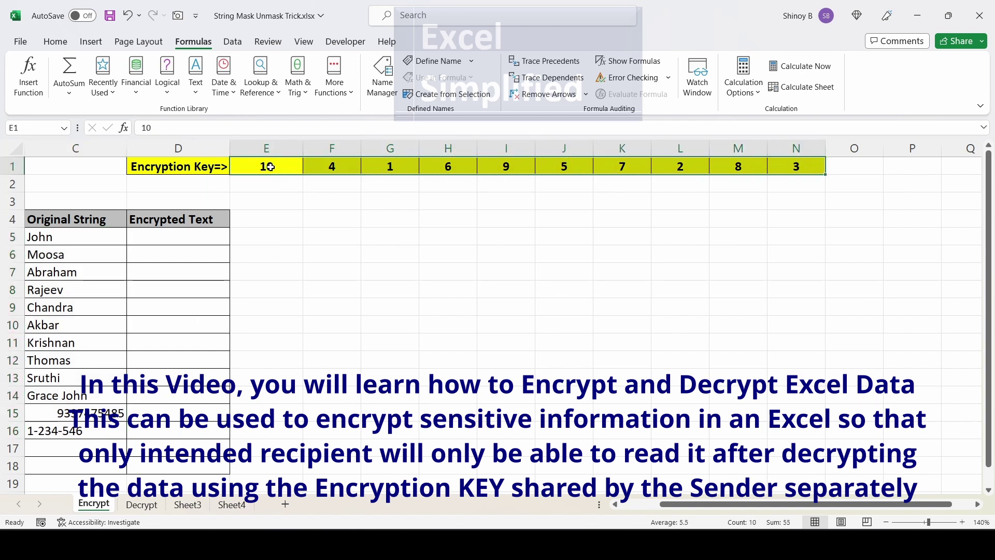
pyautogui.moveTo(270, 166); pyautogui.dragTo(775, 162)
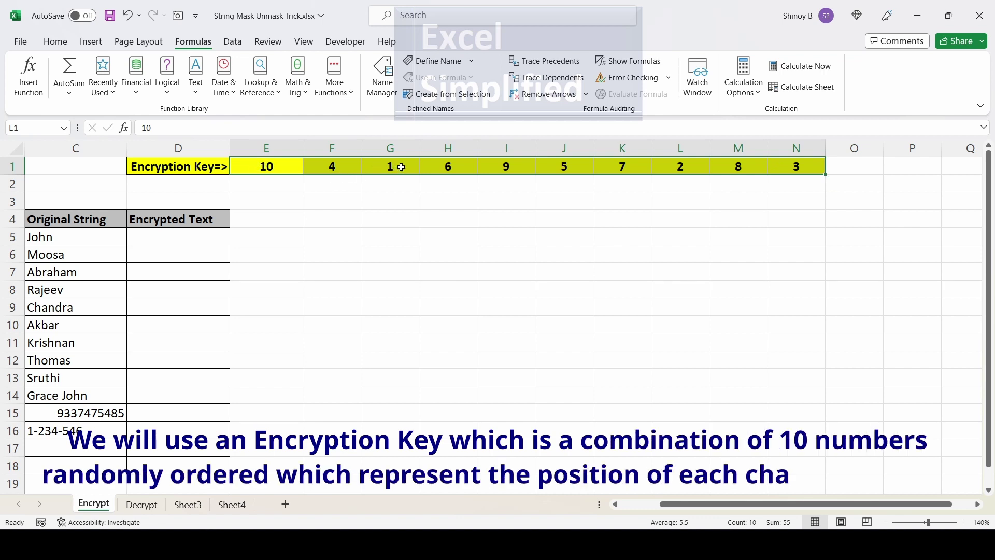
pyautogui.click(276, 235)
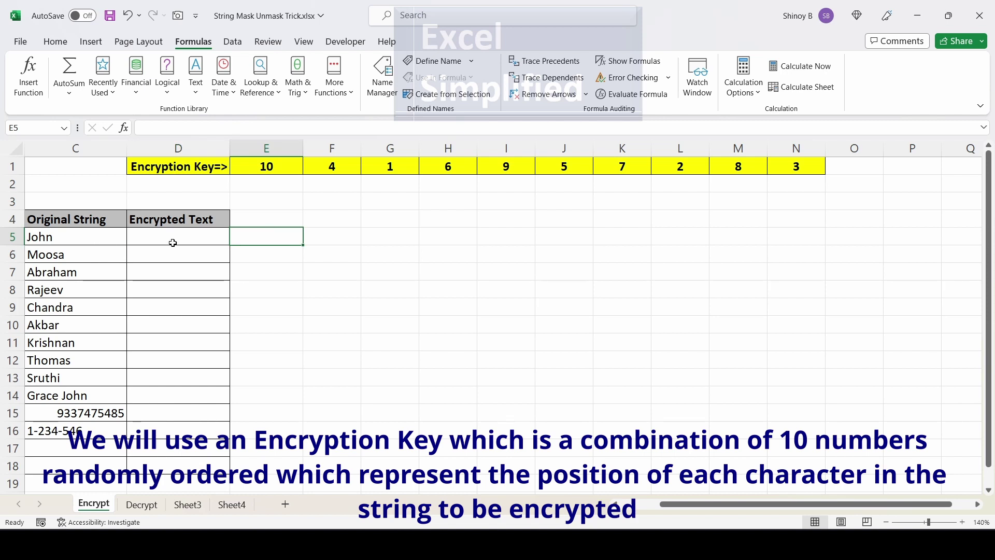
pyautogui.moveTo(98, 236); pyautogui.dragTo(103, 415)
# - Enter the formula =MID($C5,E1:N1,1) in E5 to extract the first string's characters in the encryption key's order
pyautogui.click(270, 235)
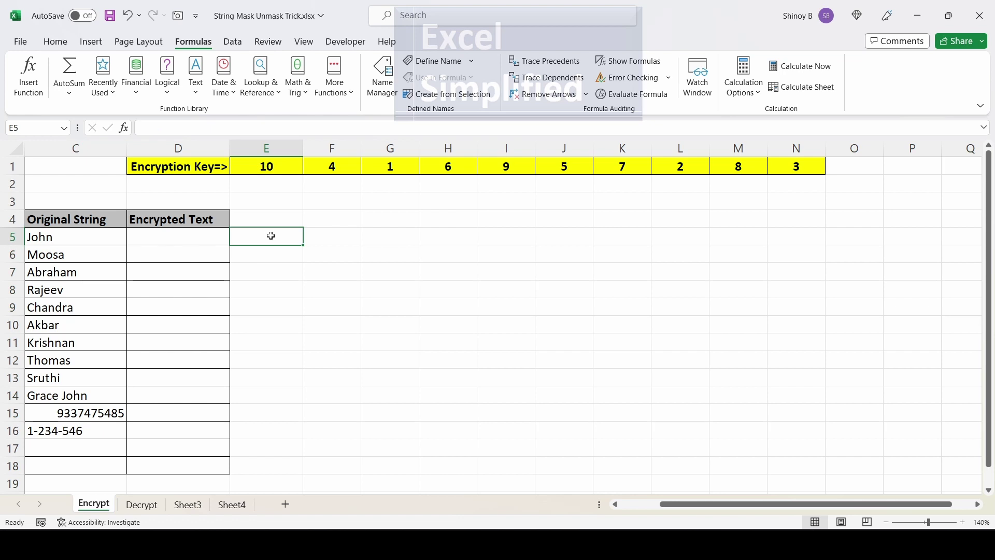
pyautogui.write('=MID')
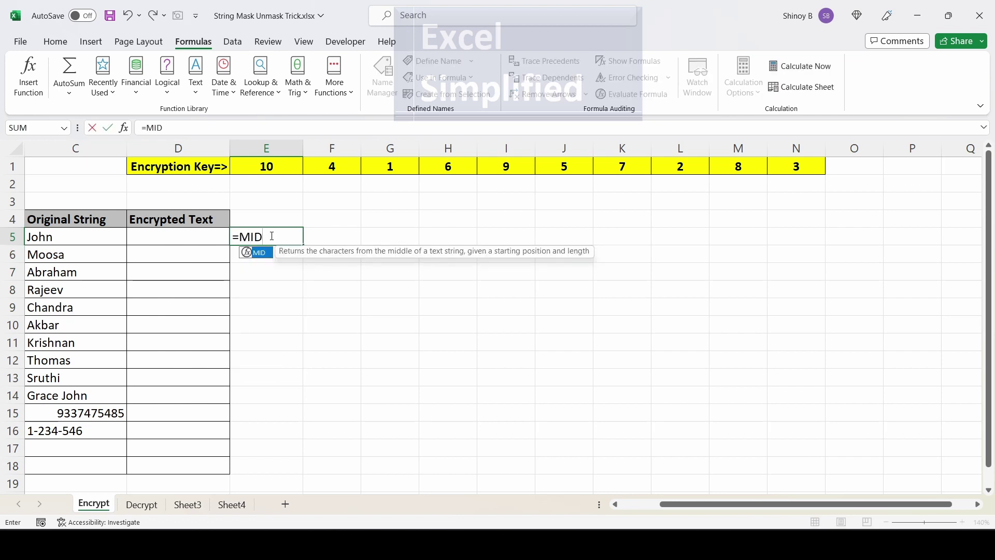
pyautogui.write('(')
pyautogui.click(57, 239)
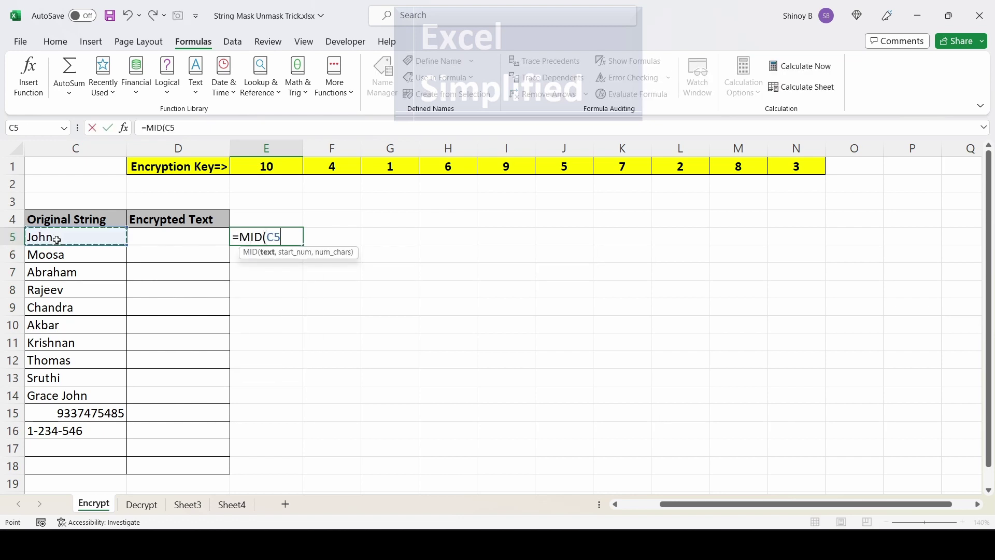
pyautogui.press('F4')
pyautogui.press('F4')
pyautogui.press('F4')
pyautogui.write(',')
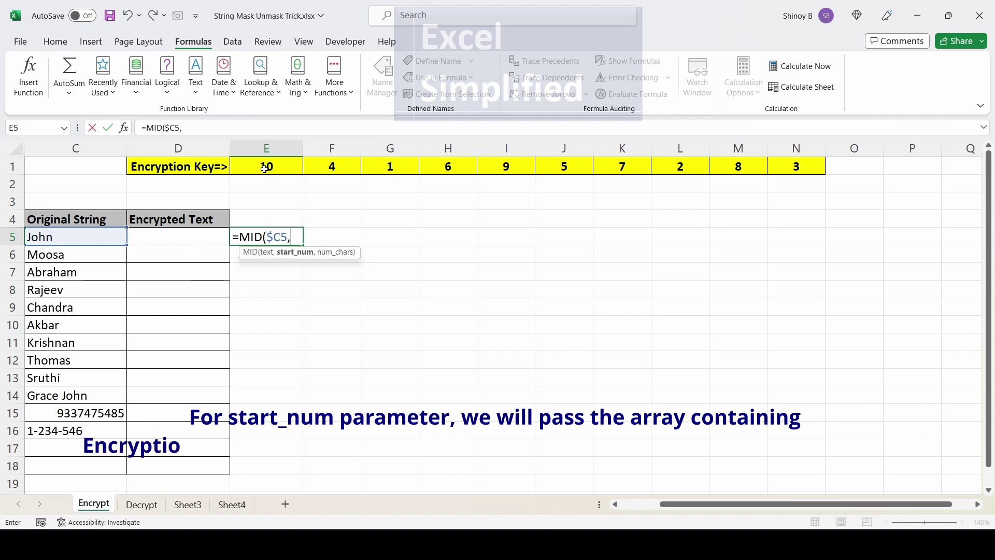
pyautogui.moveTo(262, 166); pyautogui.dragTo(791, 161)
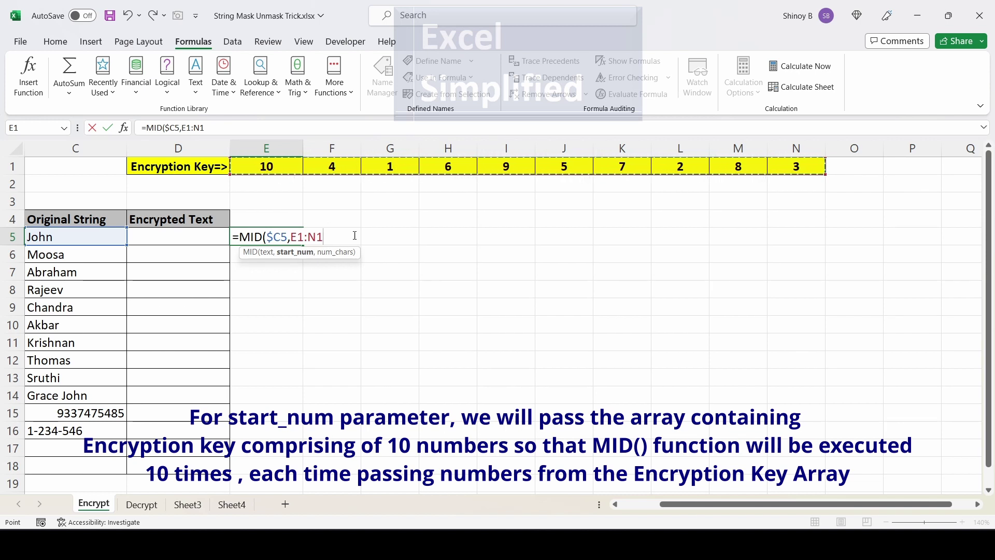
pyautogui.write(',')
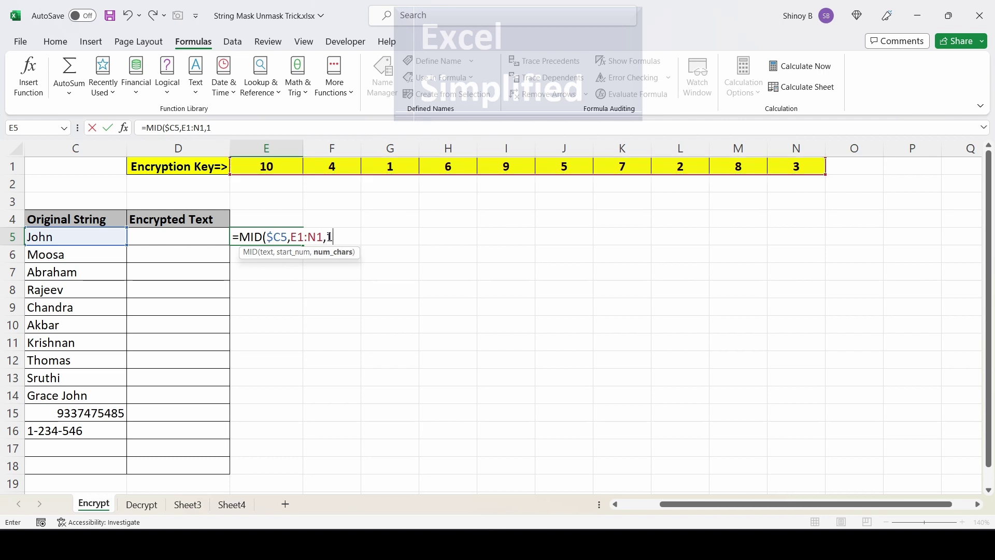
pyautogui.write('1)')
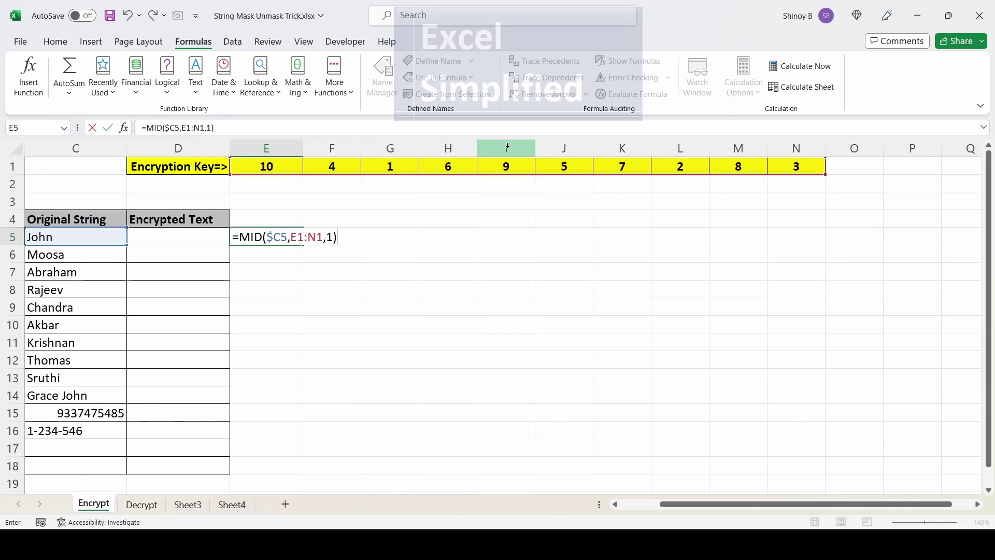
pyautogui.hotkey('ctrl', 'Return')
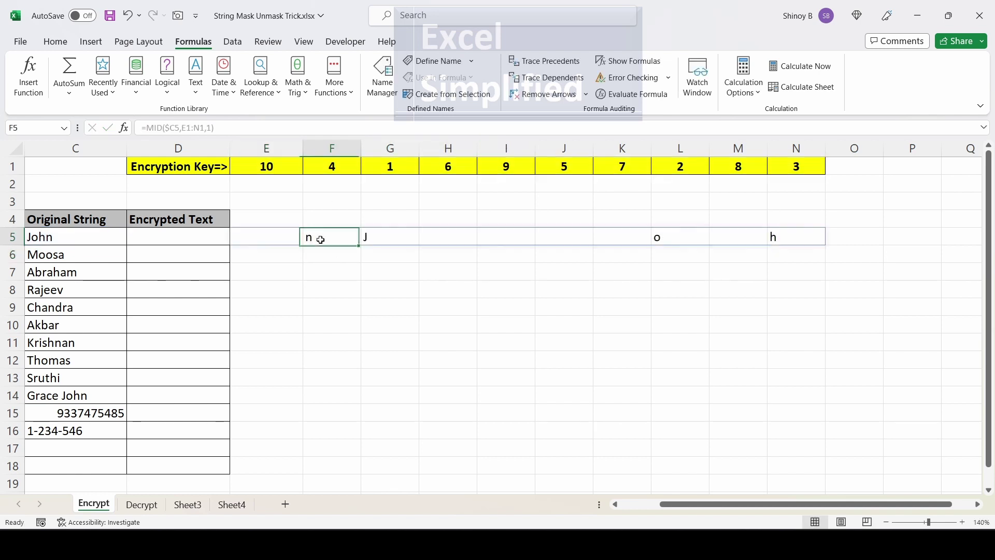
# - Compare each encryption key number in E1:N1 with the character extracted beneath it in E5:N5 and the original string in C5
pyautogui.click(266, 166)
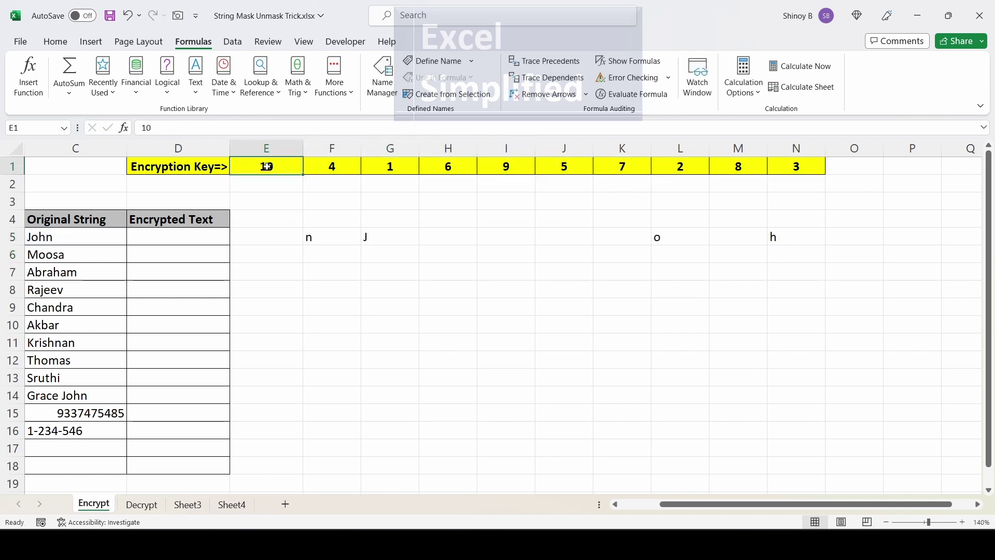
pyautogui.click(40, 239)
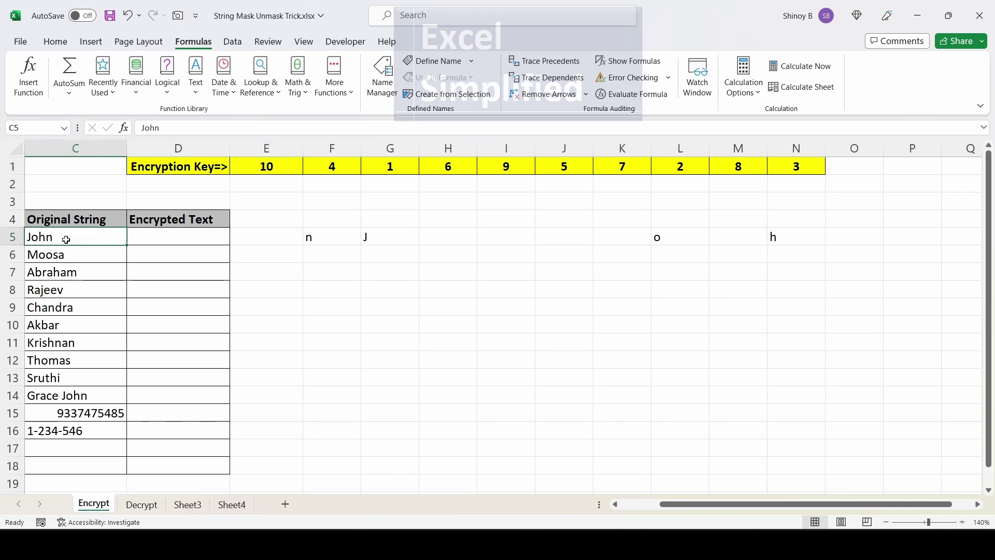
pyautogui.click(276, 237)
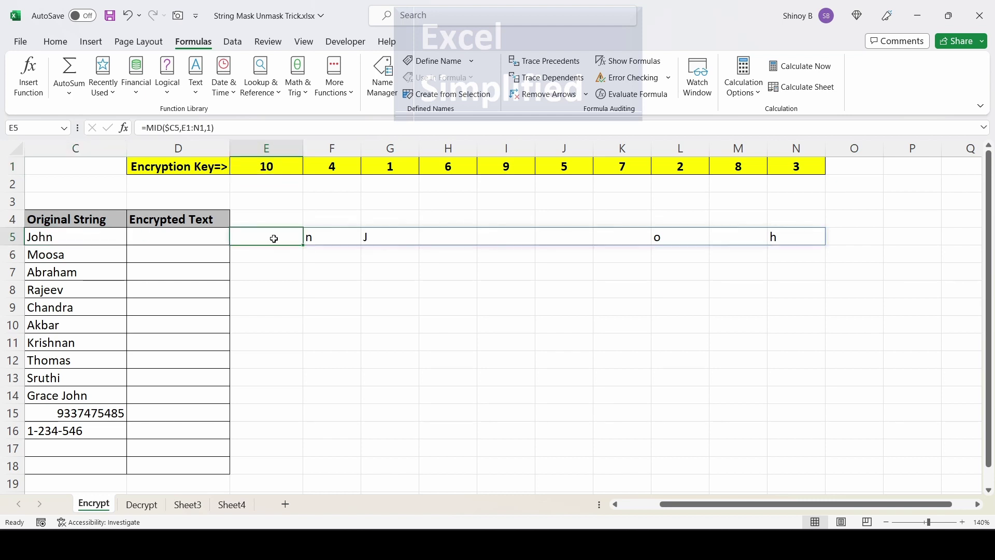
pyautogui.click(273, 164)
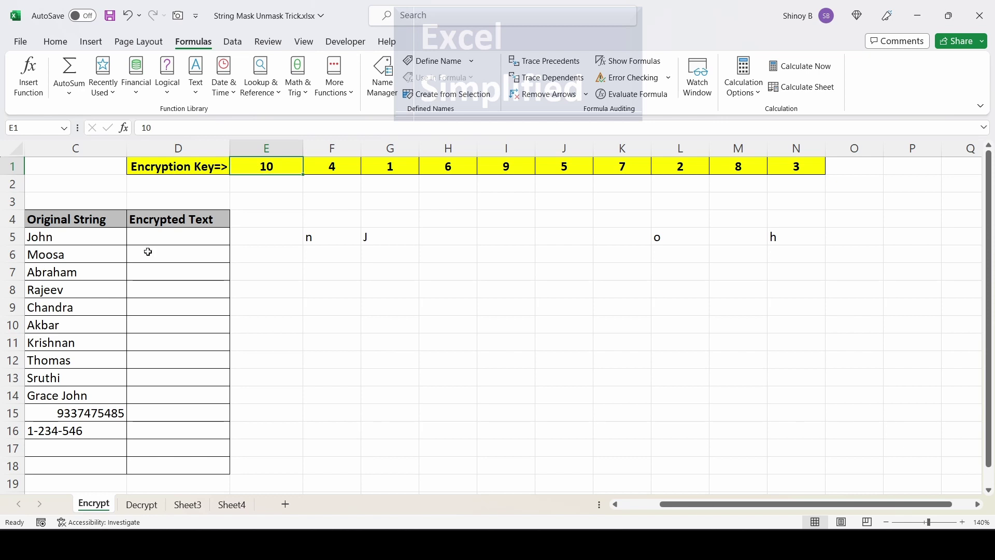
pyautogui.click(251, 238)
pyautogui.click(334, 168)
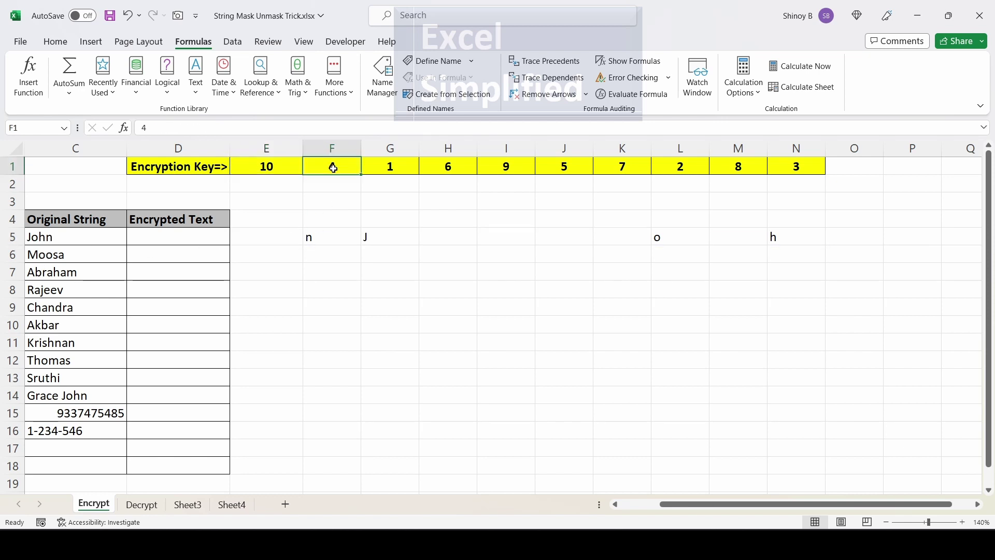
pyautogui.click(322, 239)
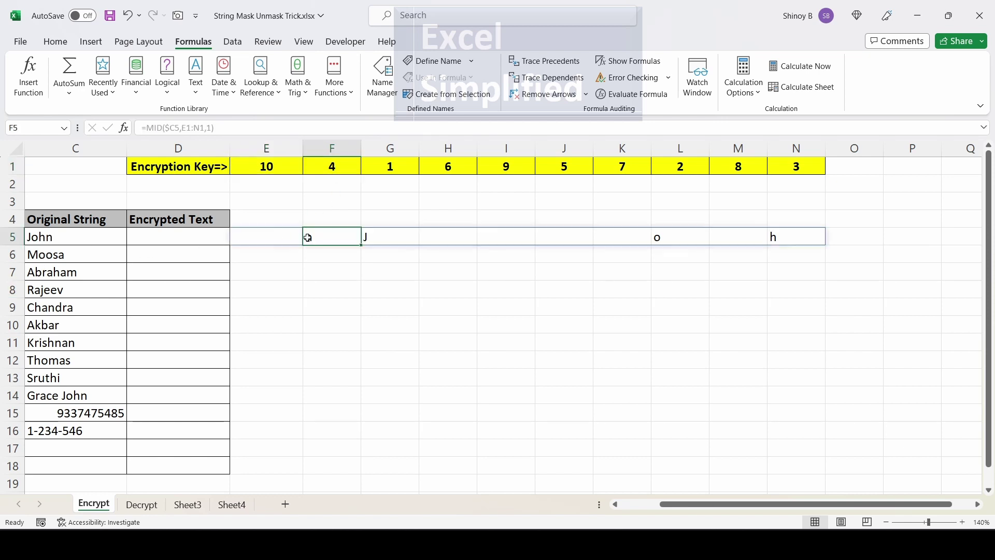
pyautogui.press('Right')
pyautogui.moveTo(393, 165); pyautogui.dragTo(395, 236)
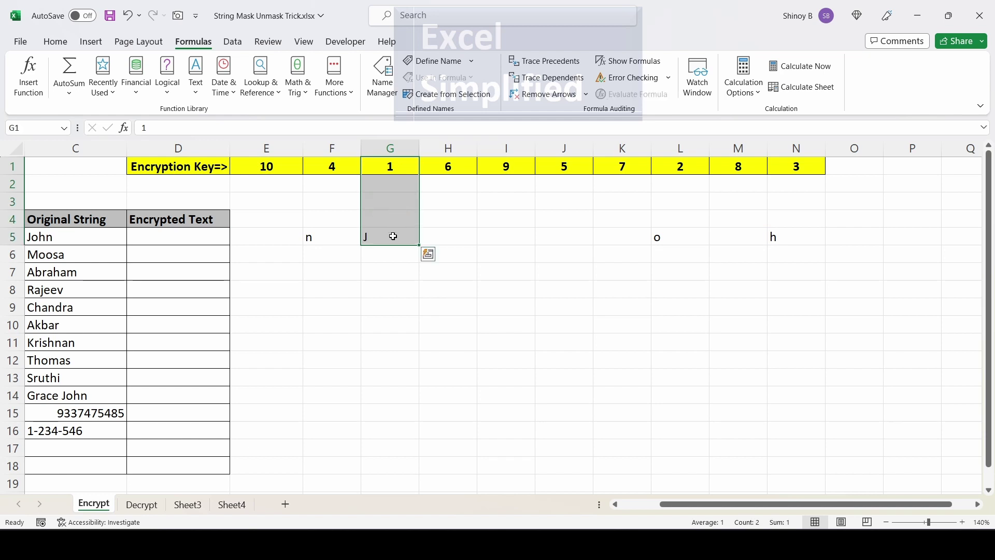
pyautogui.click(395, 235)
pyautogui.click(456, 236)
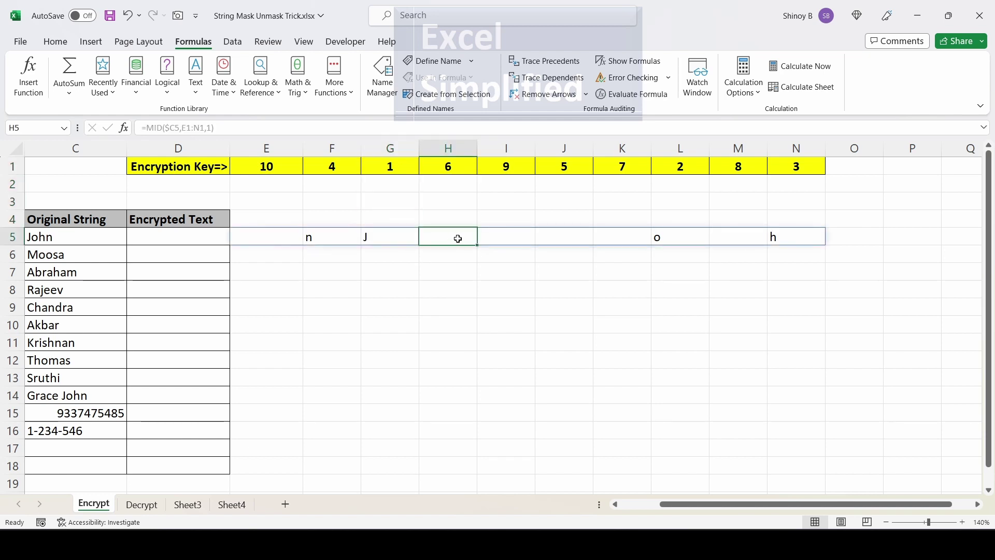
pyautogui.click(520, 230)
pyautogui.click(560, 227)
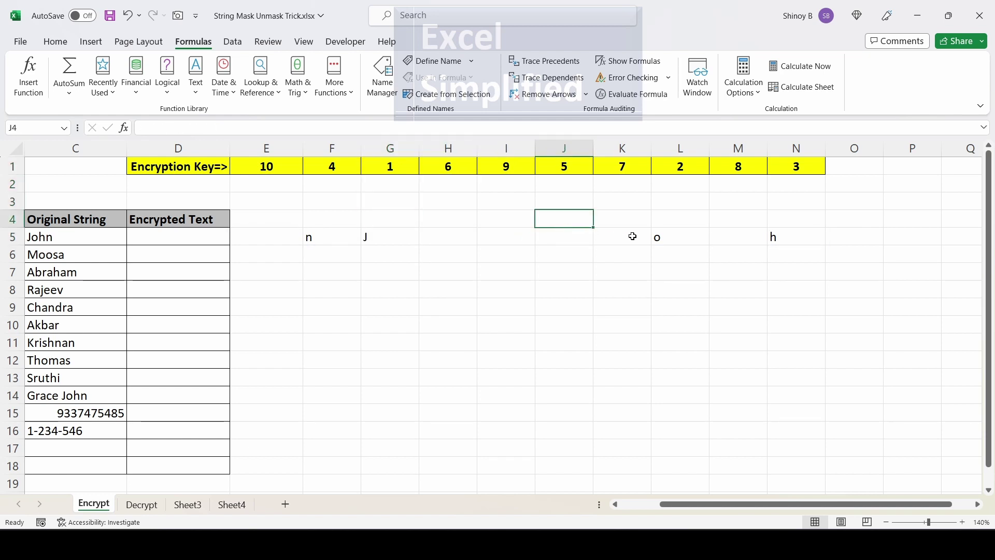
pyautogui.click(633, 236)
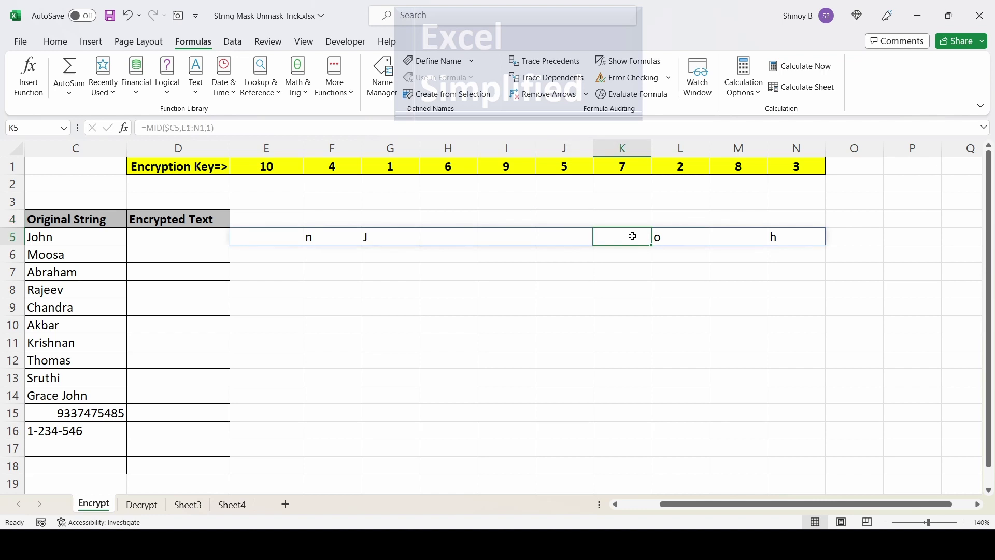
pyautogui.click(689, 234)
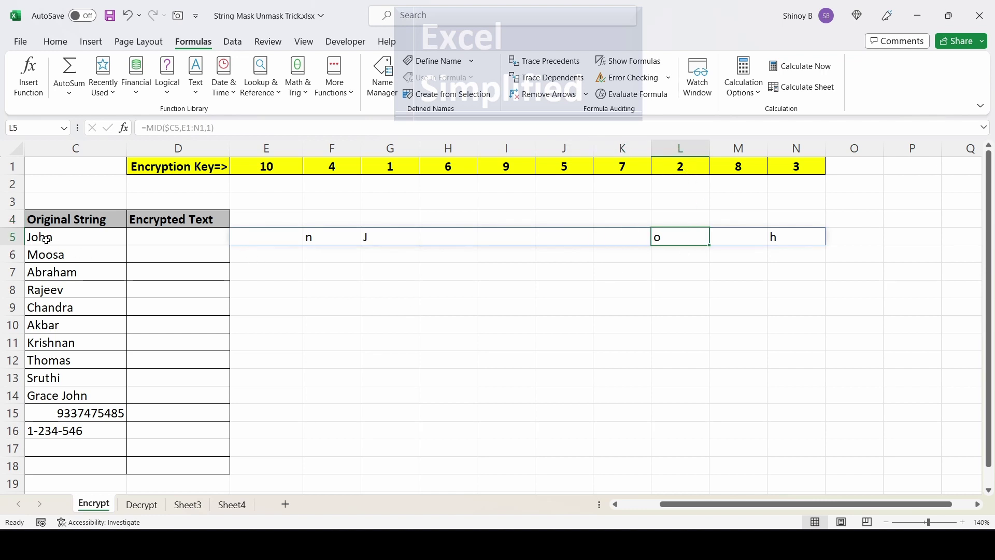
pyautogui.click(732, 236)
pyautogui.click(800, 237)
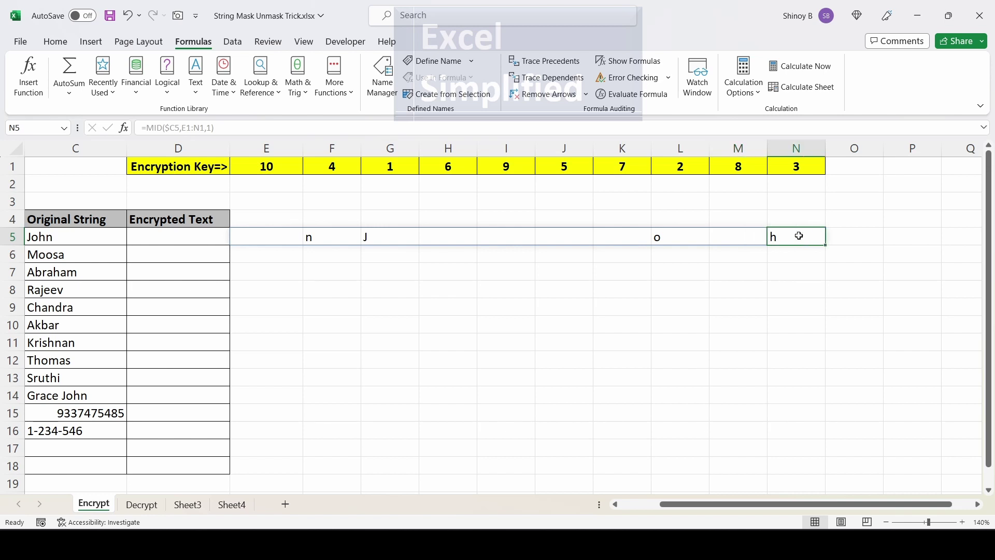
pyautogui.moveTo(259, 236); pyautogui.dragTo(768, 237)
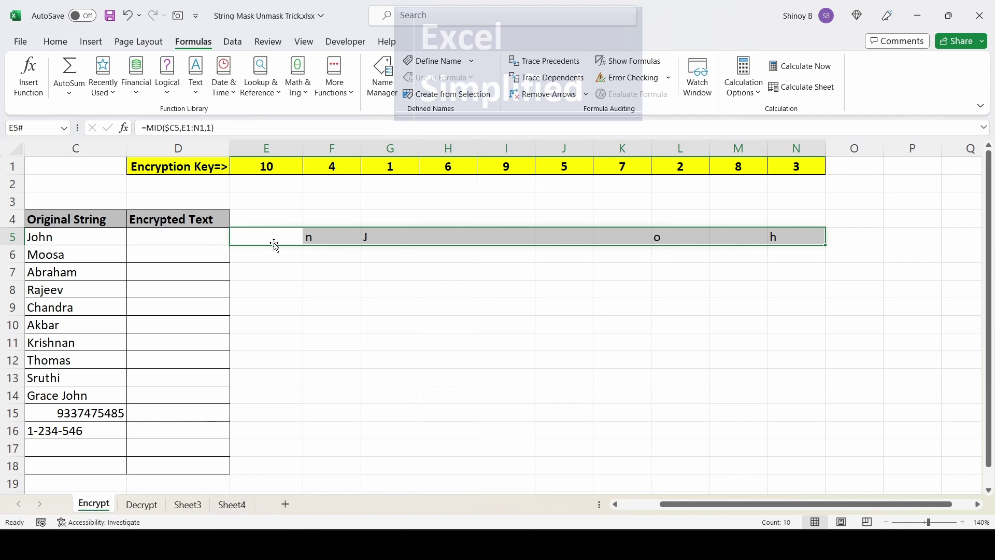
# - Make the key range in E5's MID formula absolute as $E$1:$N$1 and copy the whole formula
pyautogui.click(299, 238)
pyautogui.moveTo(236, 127); pyautogui.dragTo(141, 127)
pyautogui.click(182, 128)
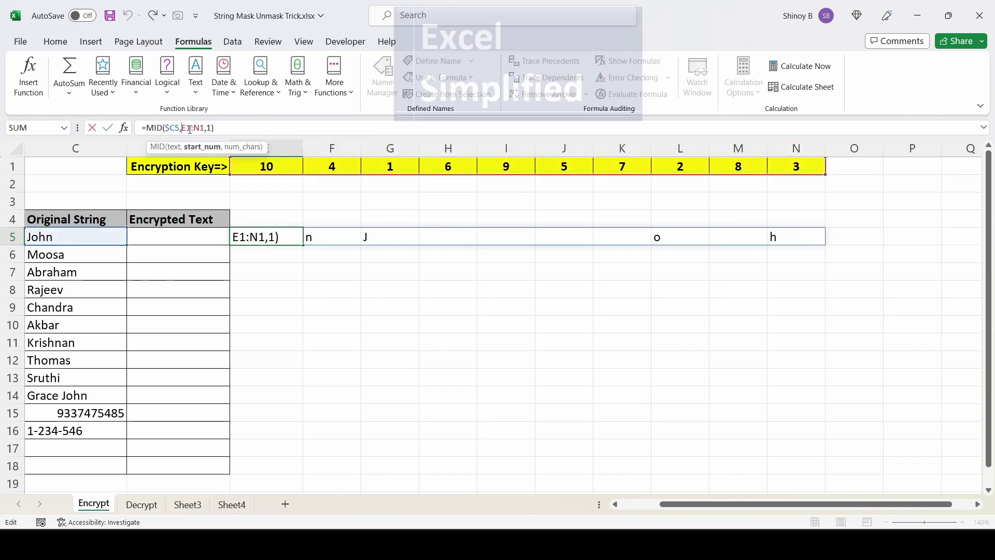
pyautogui.press('F4')
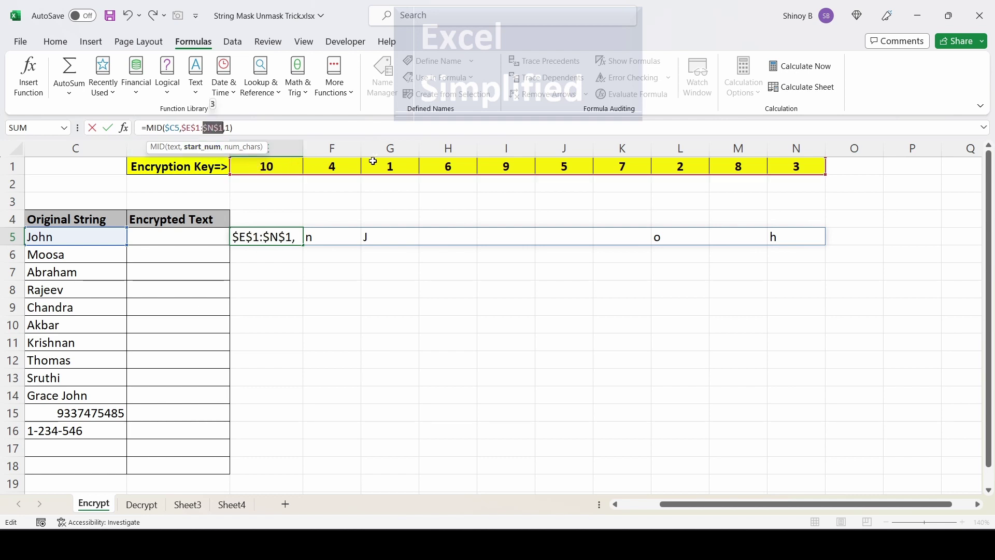
pyautogui.press('End')
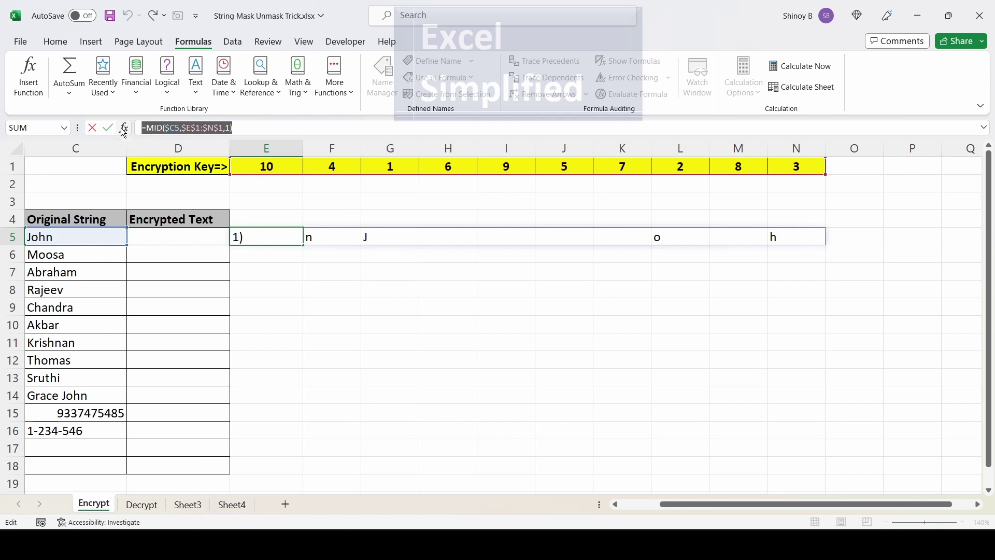
# - Enter =TEXTJOIN(,,MID($C5,$E$1:$N$1,1)) in D5, wrapping the copied MID formula with empty delimiter and ignore_empty arguments
pyautogui.doubleClick(180, 234)
pyautogui.write('=MID($C5,$E$1:$N$1,1)')
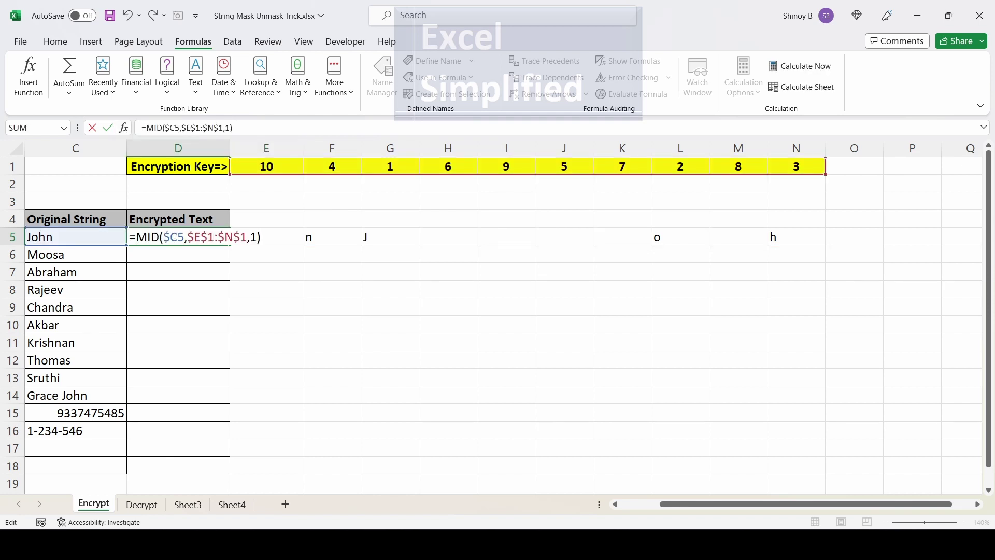
pyautogui.click(137, 238)
pyautogui.write('TEX')
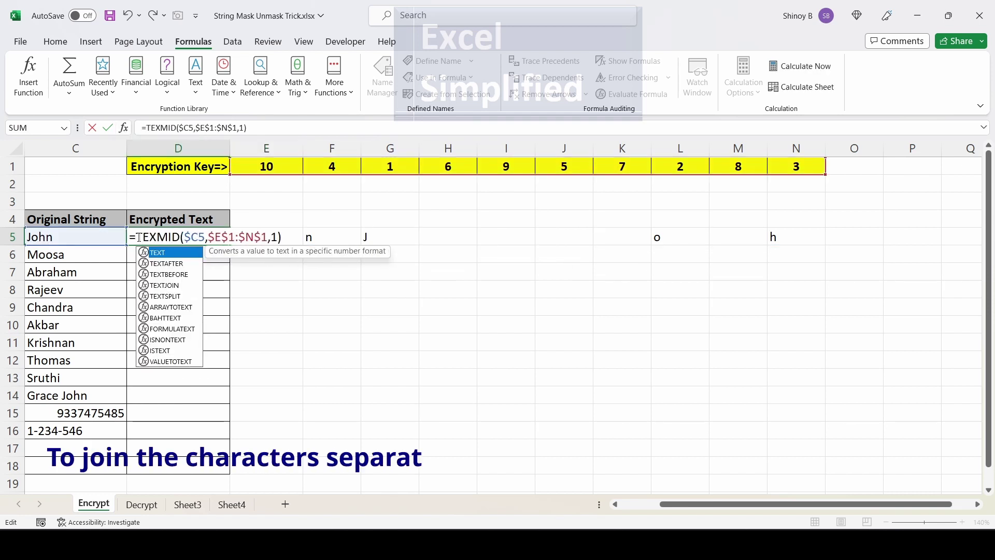
pyautogui.write('TJ')
pyautogui.doubleClick(164, 253)
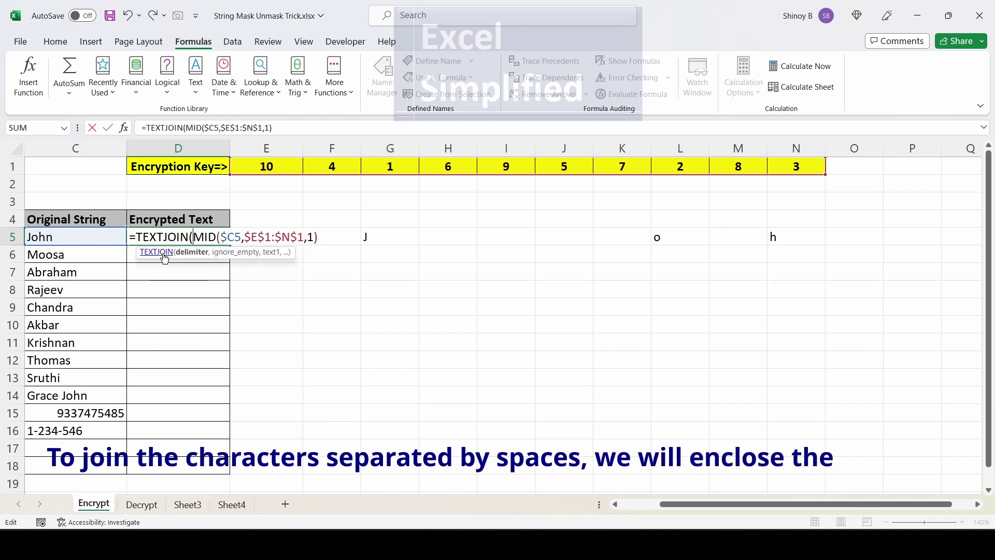
pyautogui.write(',')
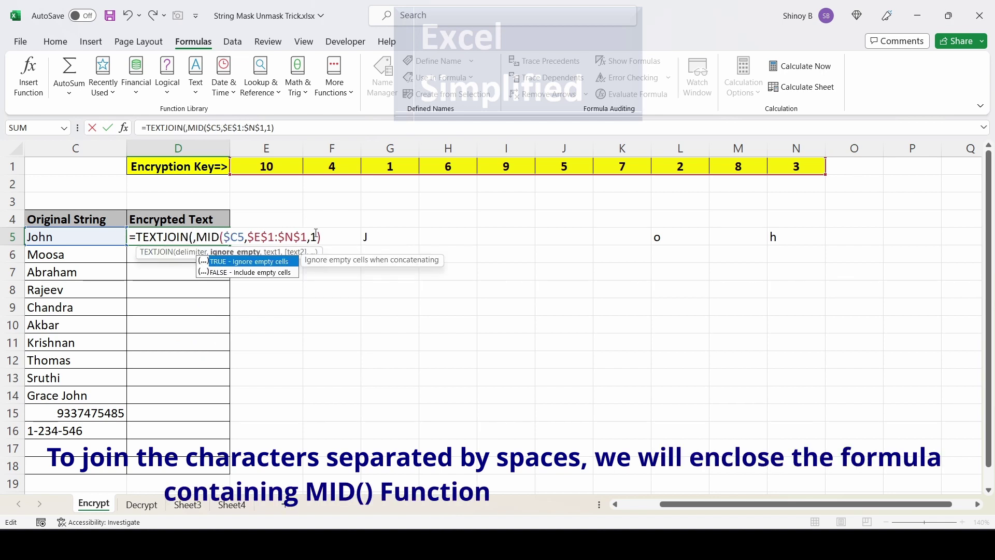
pyautogui.write(',')
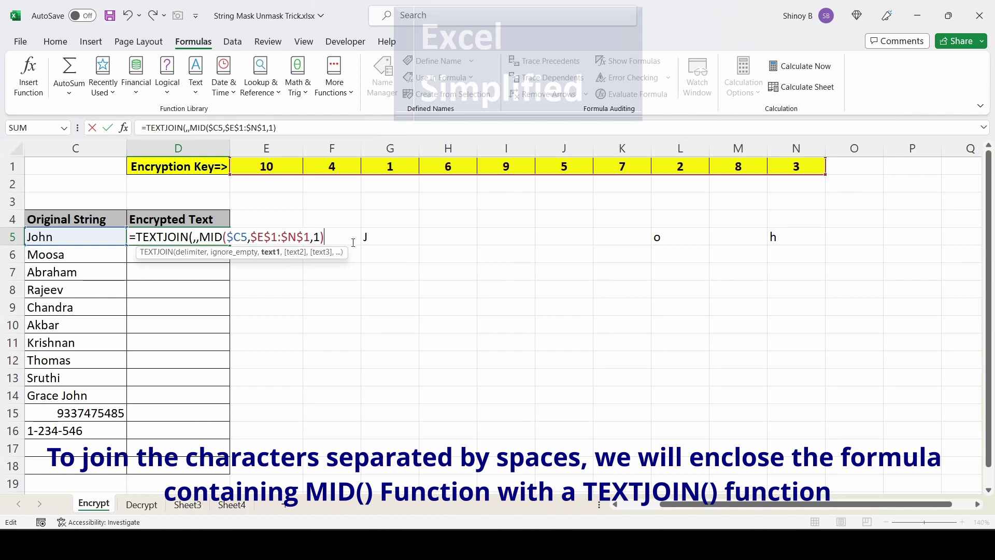
pyautogui.press('Return')
# - Compare the joined text in D5 with the separate extracted characters in E5:N5
pyautogui.moveTo(295, 238); pyautogui.dragTo(777, 237)
pyautogui.click(152, 239)
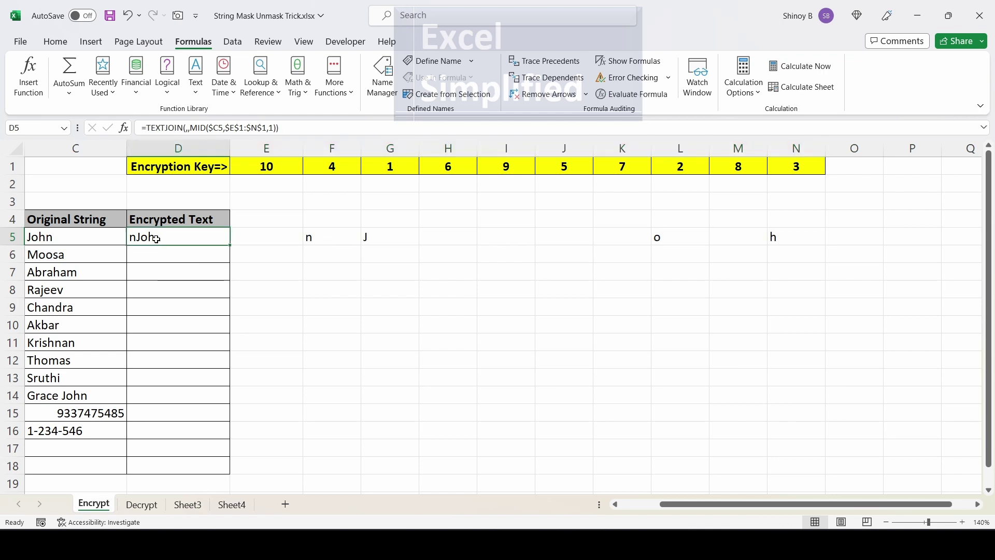
pyautogui.keyDown('shift'); pyautogui.click(272, 241); pyautogui.keyUp('shift')
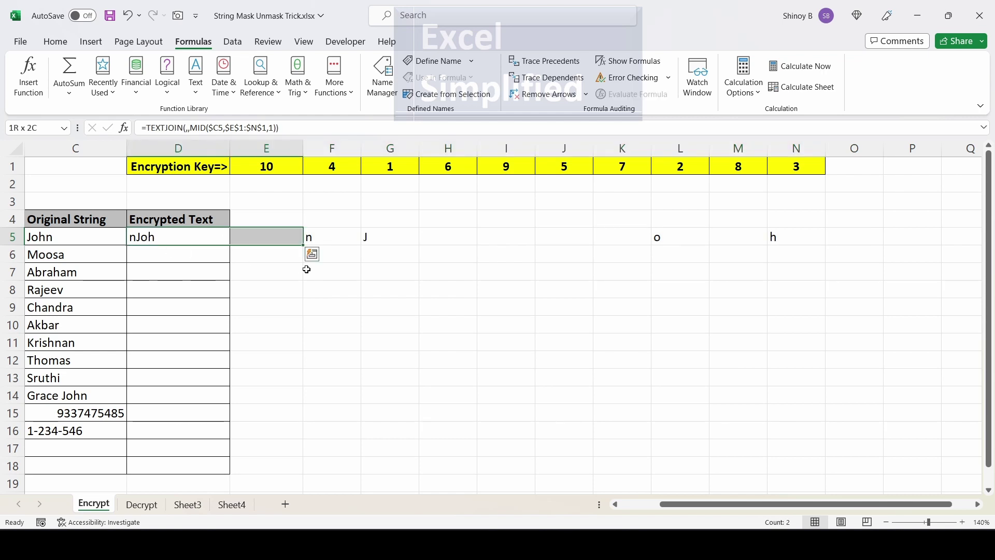
# - Fill the formulas in D5:E5 down through row 16 for all the original strings
pyautogui.doubleClick(304, 247)
pyautogui.moveTo(73, 254); pyautogui.dragTo(75, 418)
pyautogui.moveTo(156, 238); pyautogui.dragTo(181, 427)
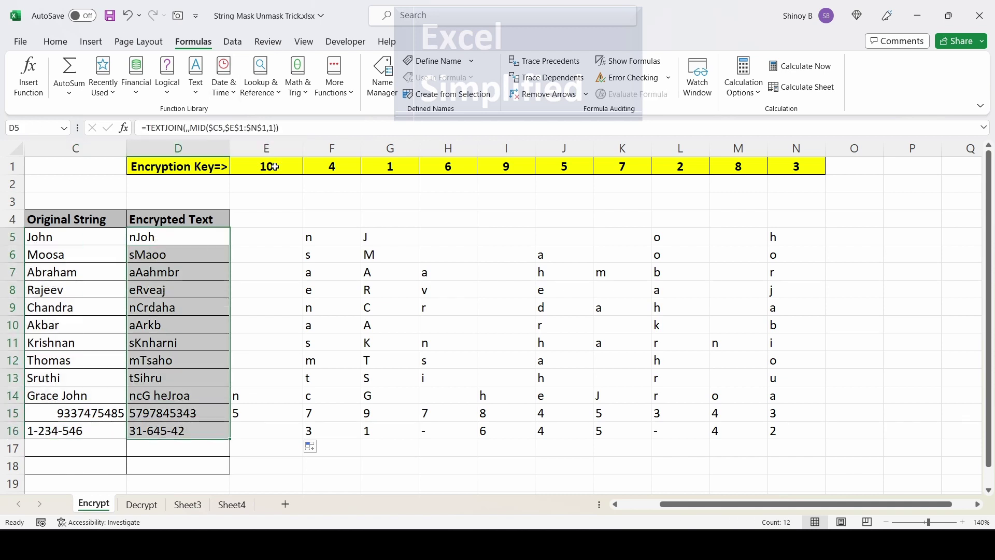
# - Review the key in E1:N1, the MID formulas in E5 and E15, and the TEXTJOIN formula in D5
pyautogui.moveTo(268, 165); pyautogui.dragTo(800, 167)
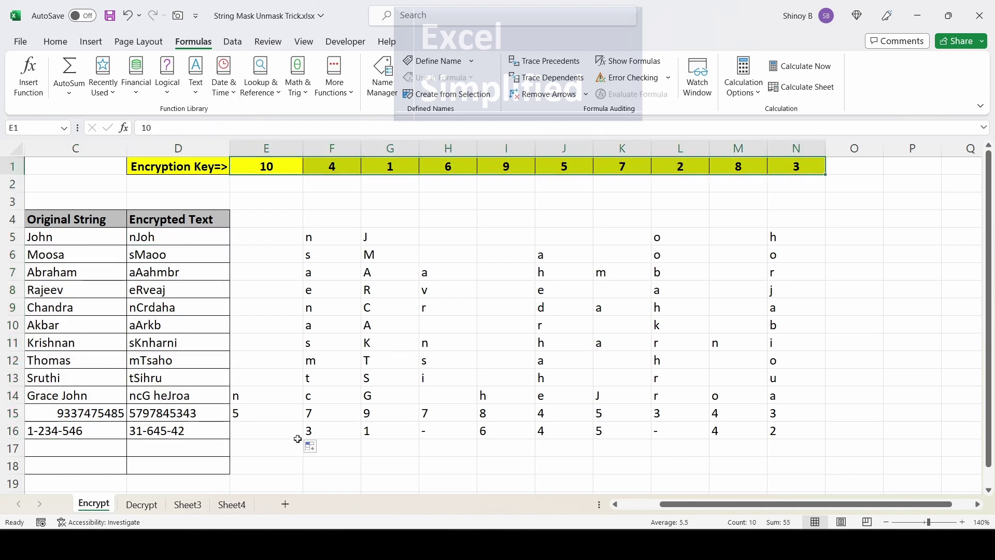
pyautogui.click(264, 241)
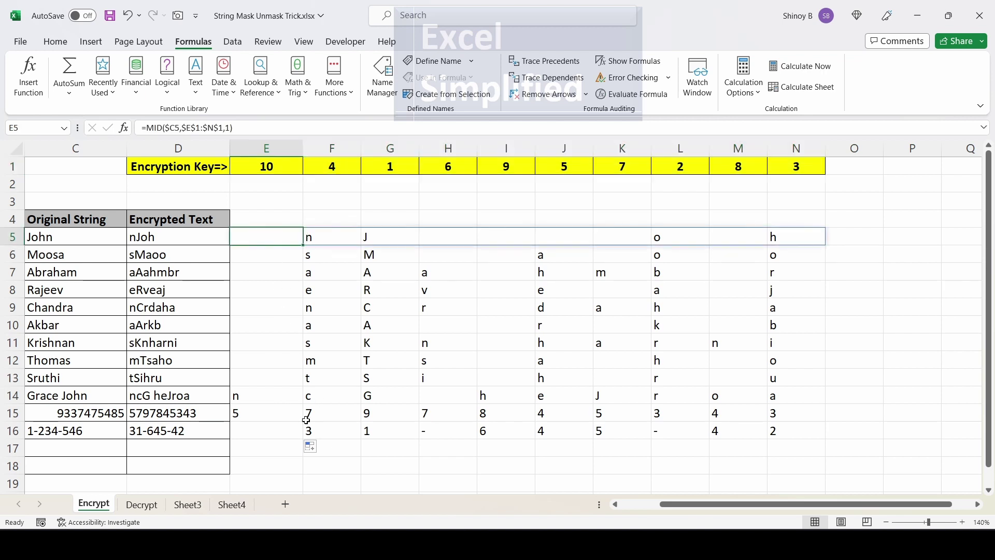
pyautogui.moveTo(281, 307); pyautogui.dragTo(654, 386)
pyautogui.click(273, 408)
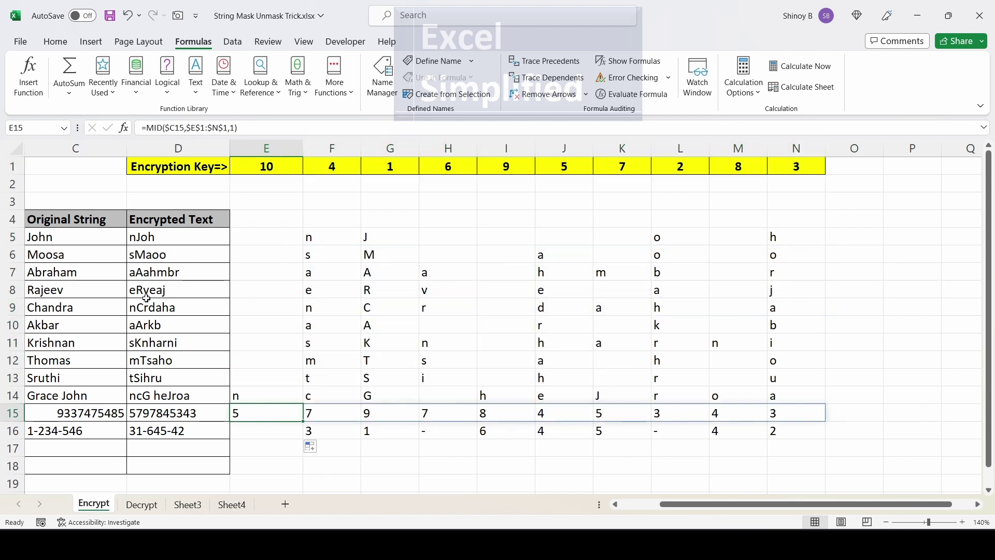
pyautogui.click(160, 238)
pyautogui.press('F2')
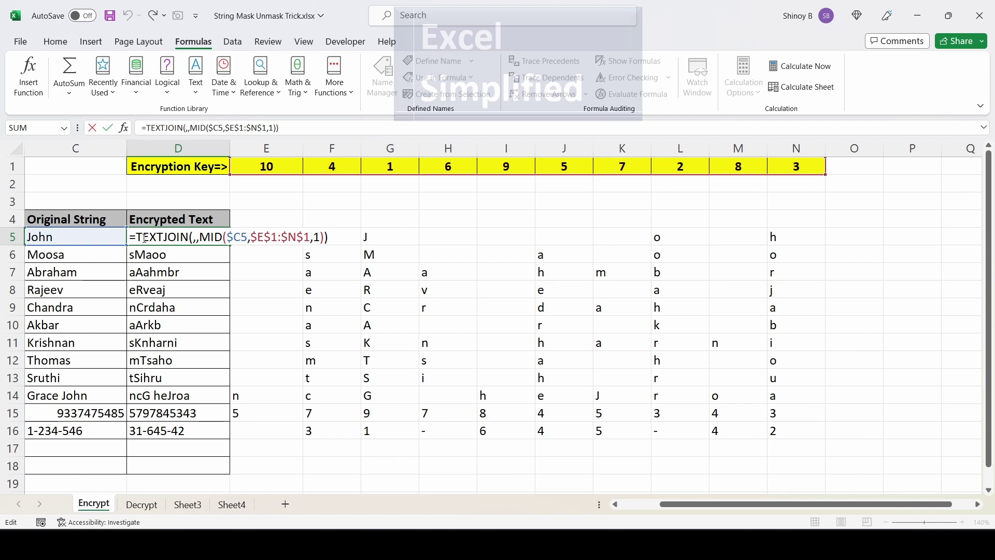
pyautogui.hotkey('ctrl', 'Return')
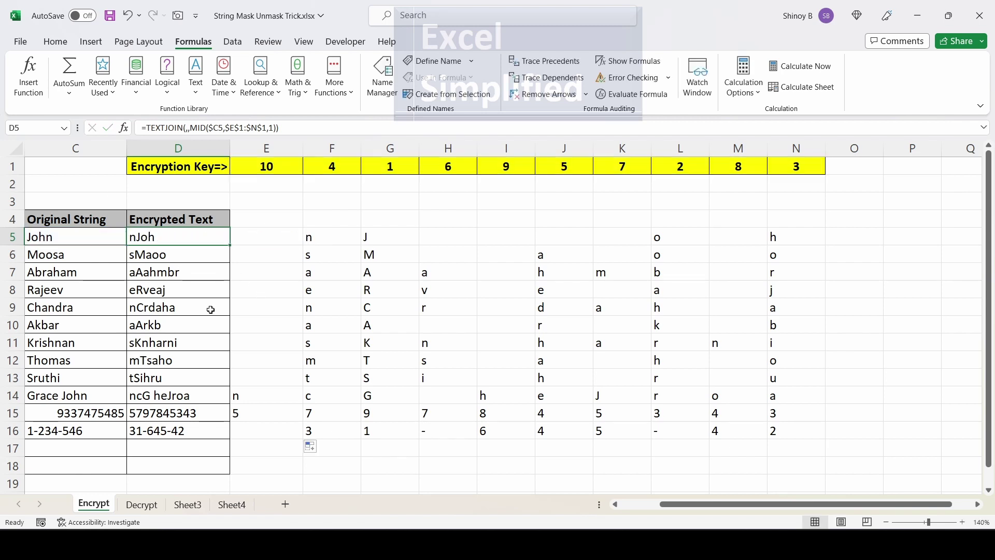
# - Copy the encrypted texts in D5:D16 and paste them as values into the Decrypt sheet starting at A5
pyautogui.moveTo(187, 240); pyautogui.dragTo(180, 438)
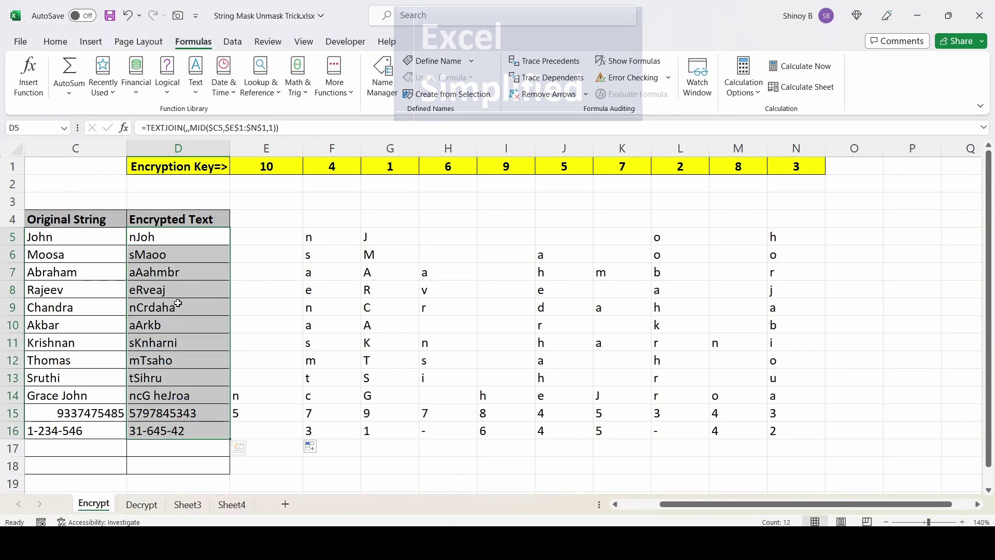
pyautogui.rightClick(178, 303)
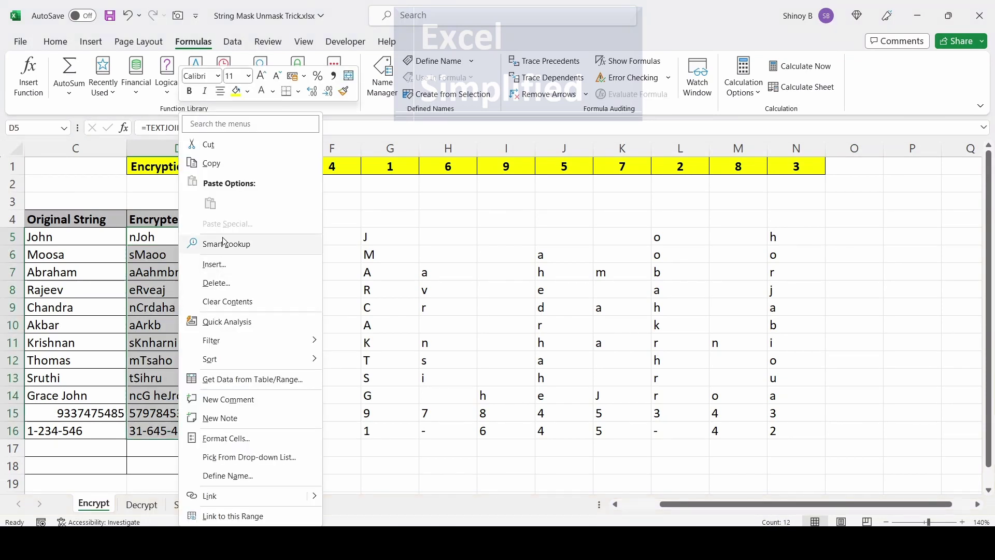
pyautogui.click(212, 164)
pyautogui.click(142, 504)
pyautogui.click(79, 224)
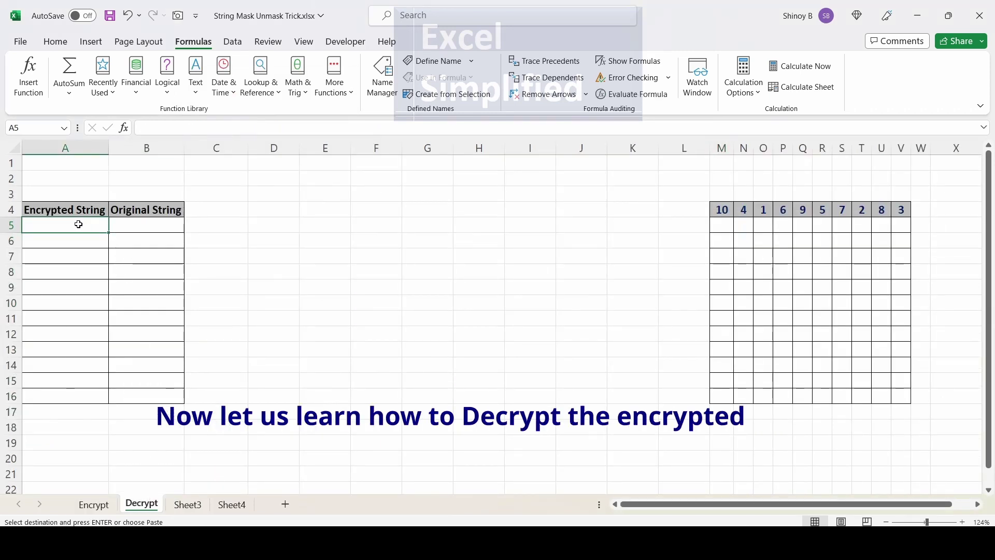
pyautogui.click(56, 42)
pyautogui.click(26, 93)
pyautogui.click(28, 178)
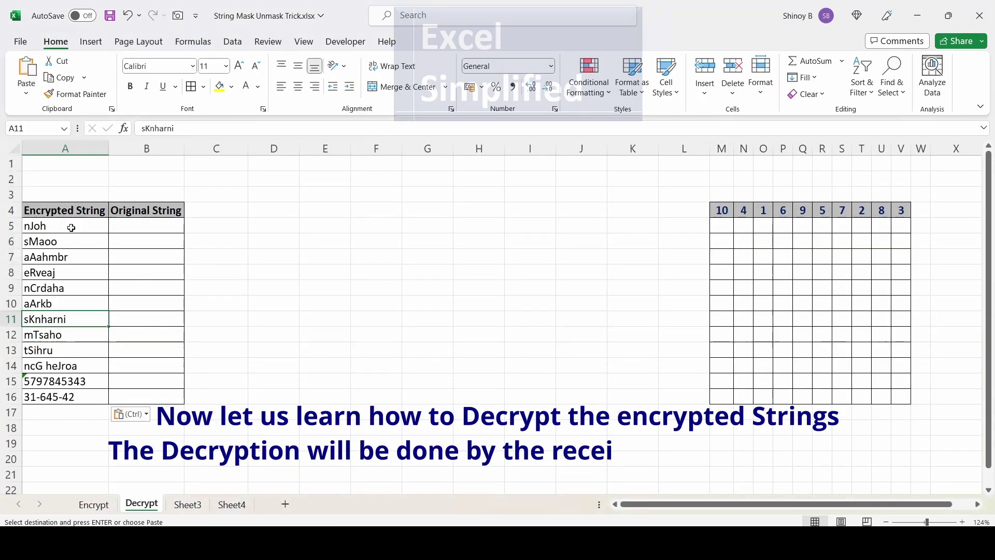
# - Compare the key in M4:V4 on the Decrypt sheet with the encryption key in E1:N1 on the Encrypt sheet
pyautogui.moveTo(71, 227); pyautogui.dragTo(74, 397)
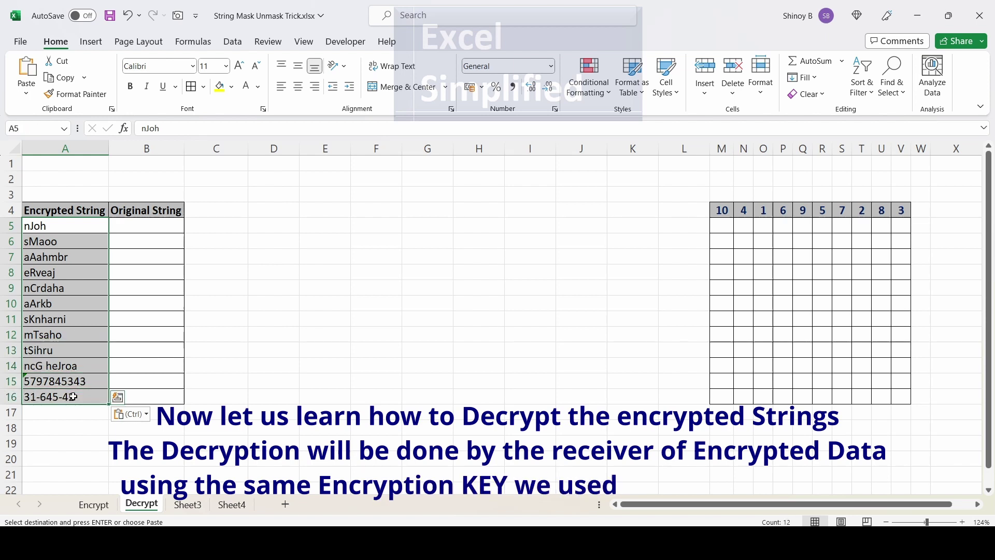
pyautogui.click(146, 227)
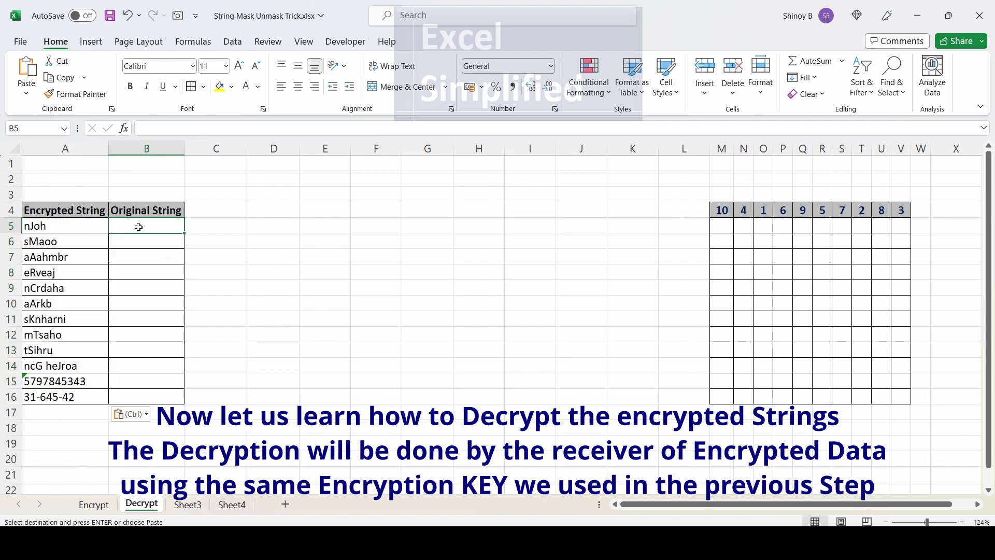
pyautogui.moveTo(78, 228); pyautogui.dragTo(84, 397)
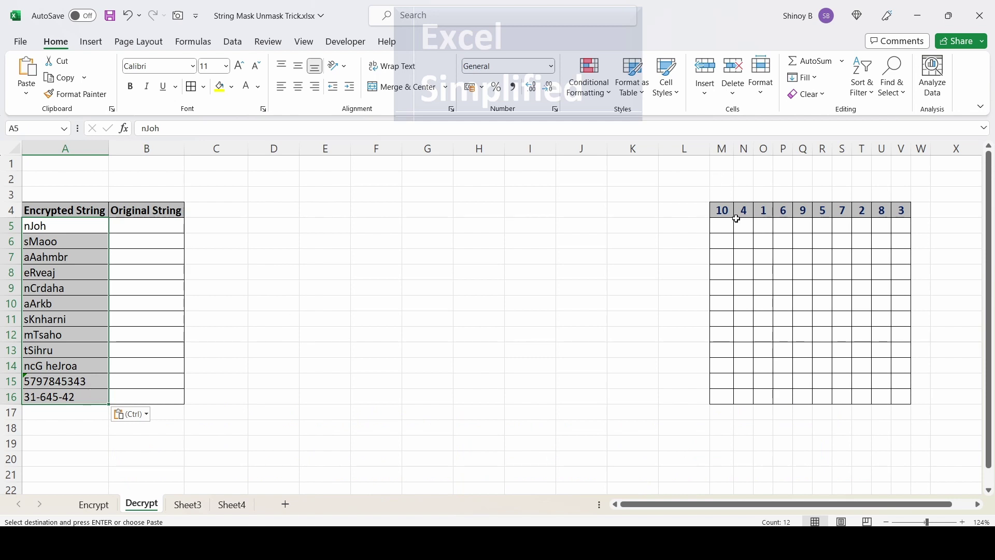
pyautogui.moveTo(722, 211); pyautogui.dragTo(902, 211)
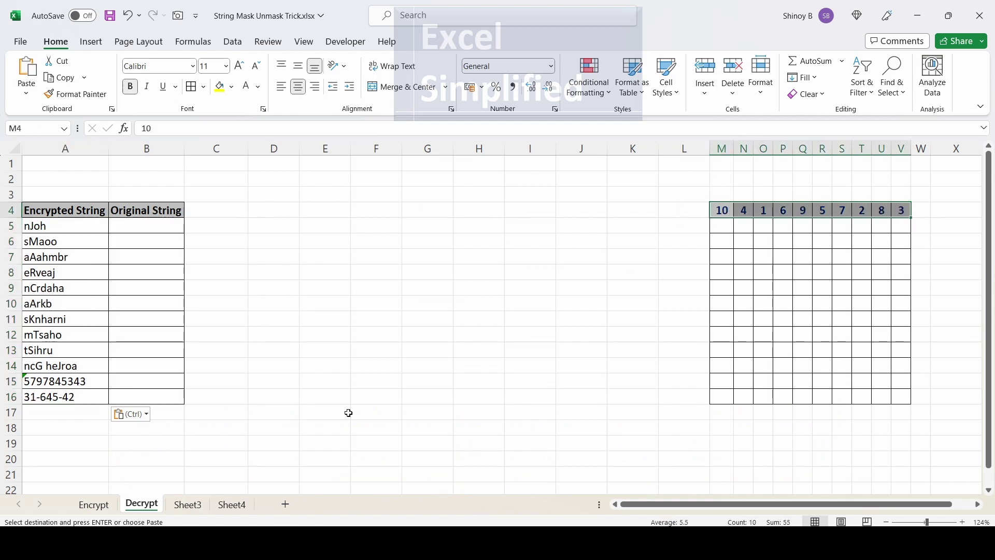
pyautogui.click(94, 504)
pyautogui.moveTo(266, 167); pyautogui.dragTo(782, 167)
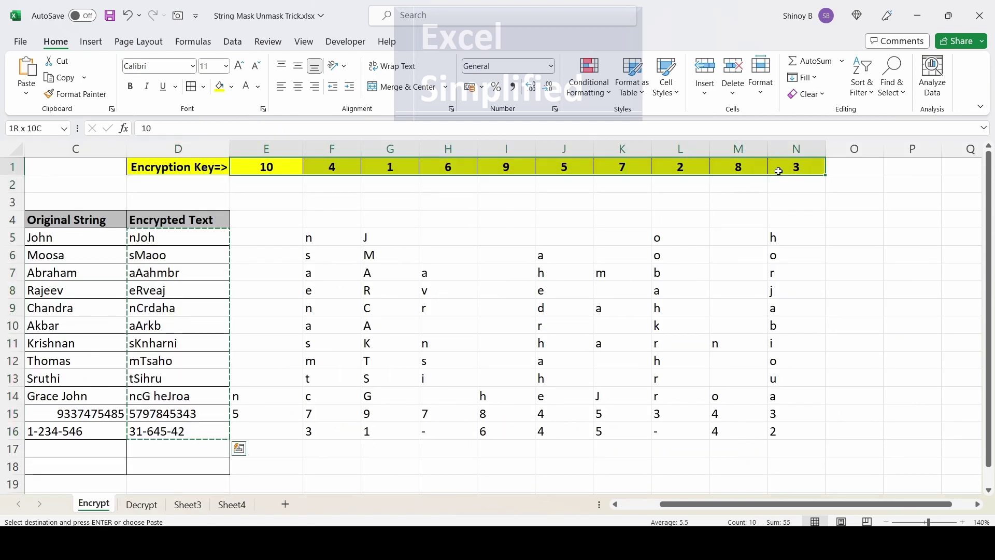
pyautogui.click(141, 504)
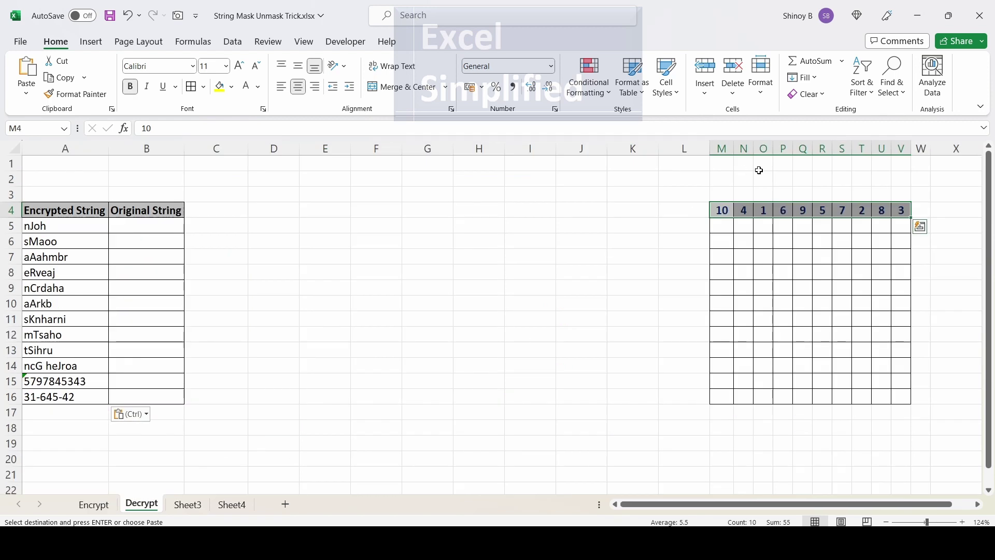
pyautogui.moveTo(734, 218); pyautogui.dragTo(904, 214)
pyautogui.click(727, 210)
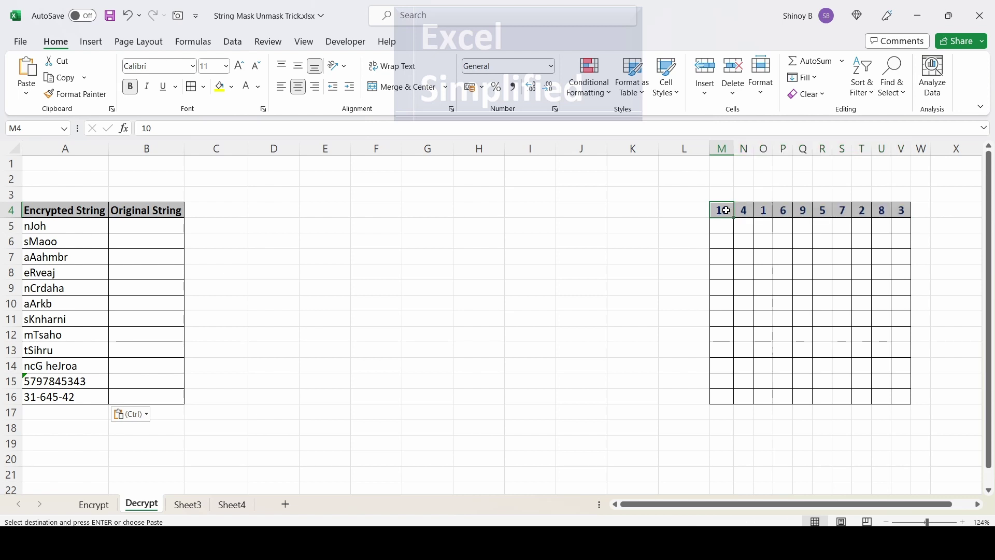
# - Examine how the key numbers in M4:V4 relate to the length of the encrypted string in A5
pyautogui.moveTo(53, 226); pyautogui.dragTo(56, 395)
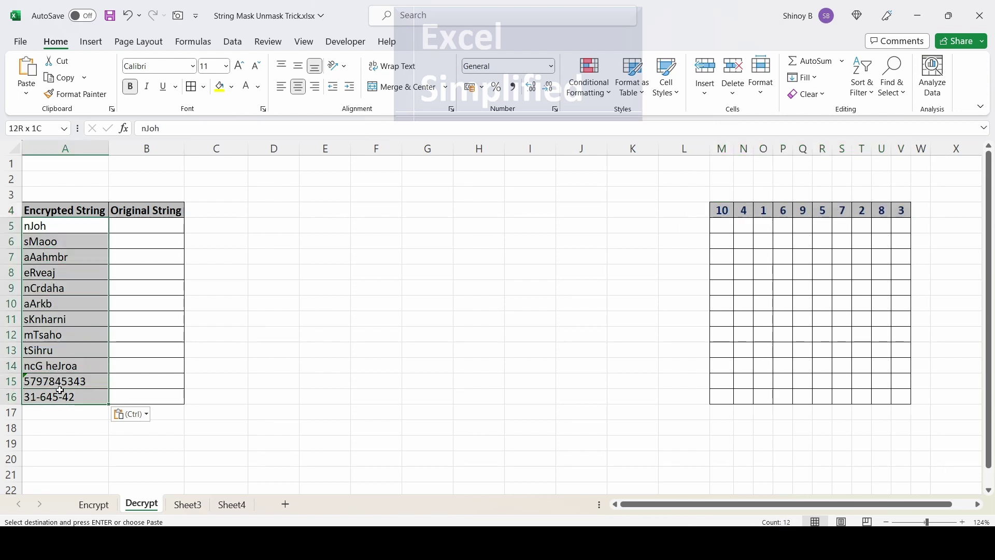
pyautogui.click(165, 226)
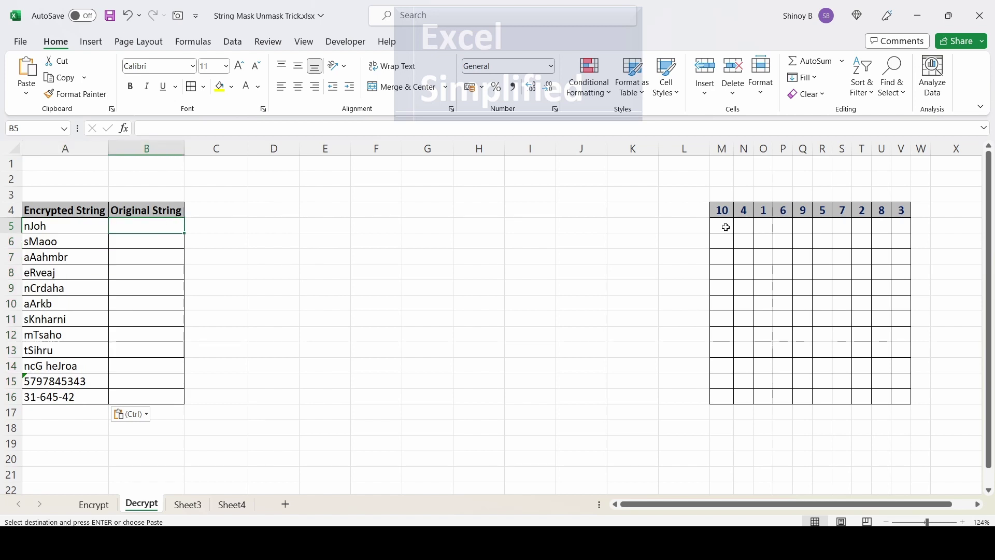
pyautogui.click(726, 227)
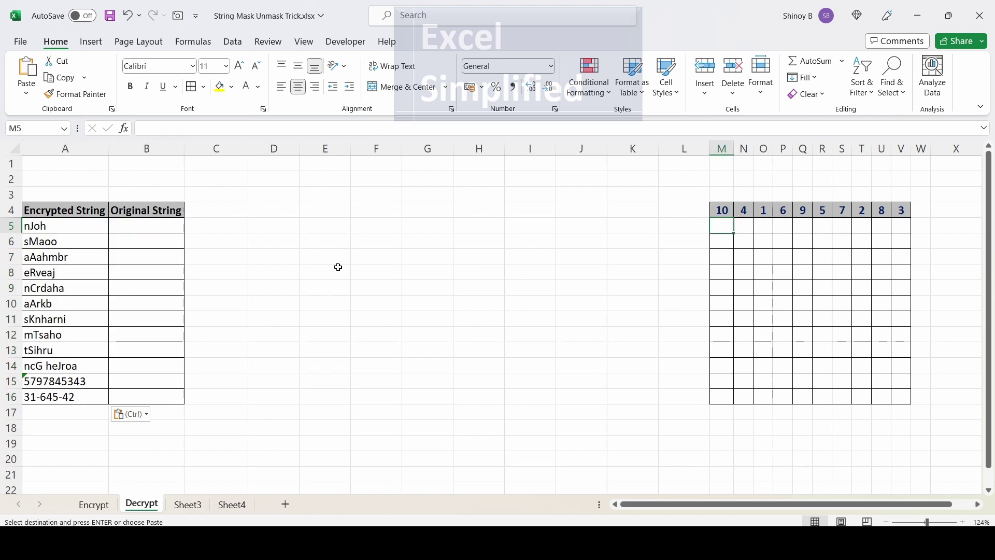
pyautogui.click(46, 225)
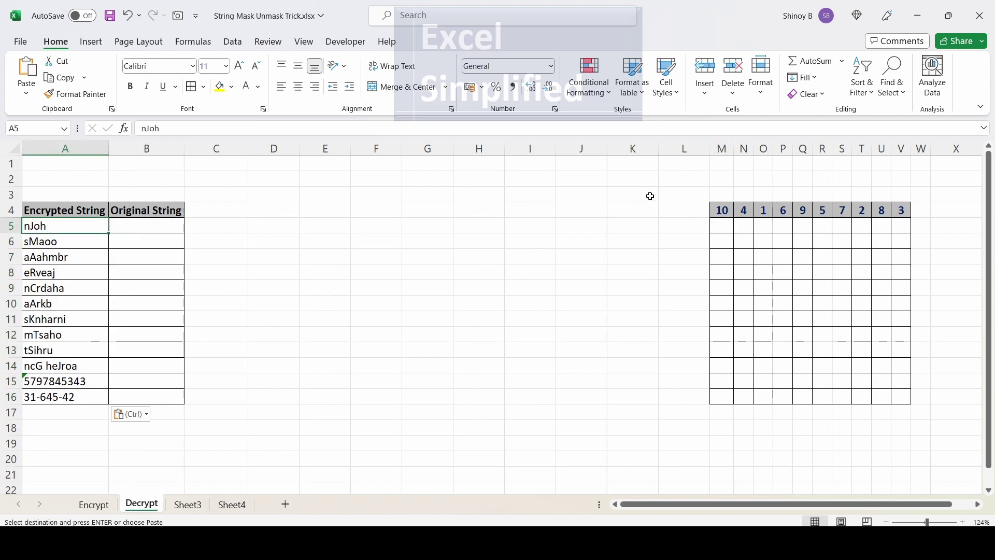
pyautogui.click(723, 210)
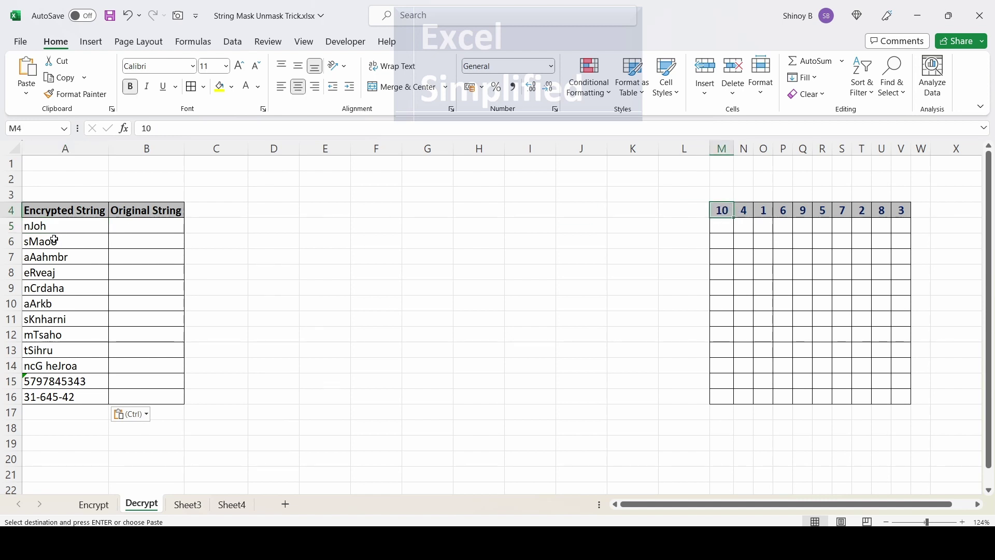
pyautogui.click(47, 227)
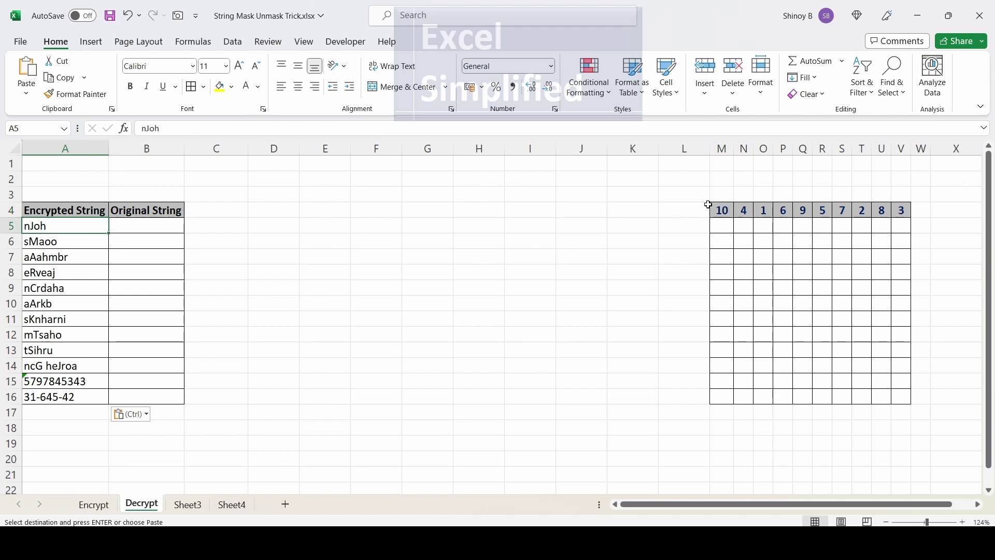
pyautogui.click(725, 212)
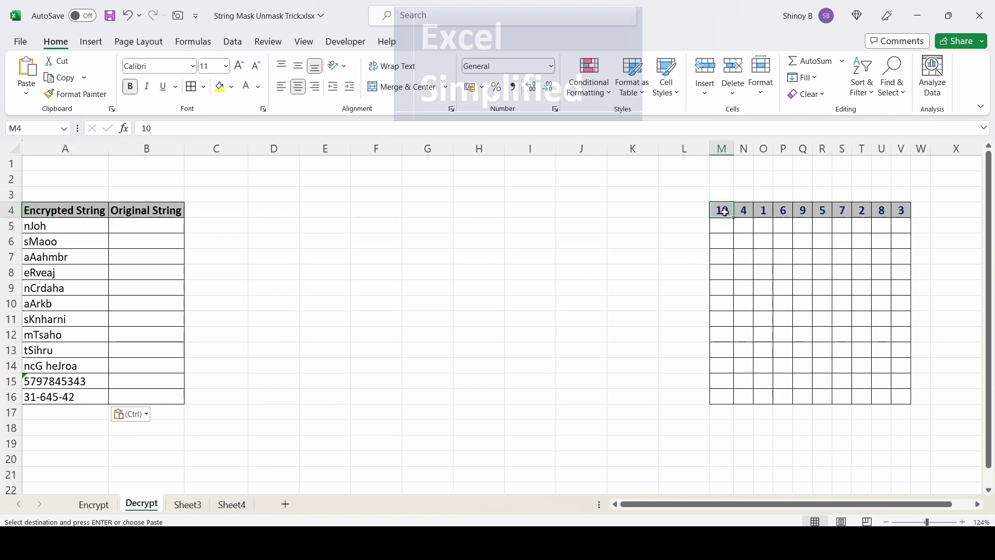
pyautogui.keyDown('ctrl'); pyautogui.click(801, 211); pyautogui.keyUp('ctrl')
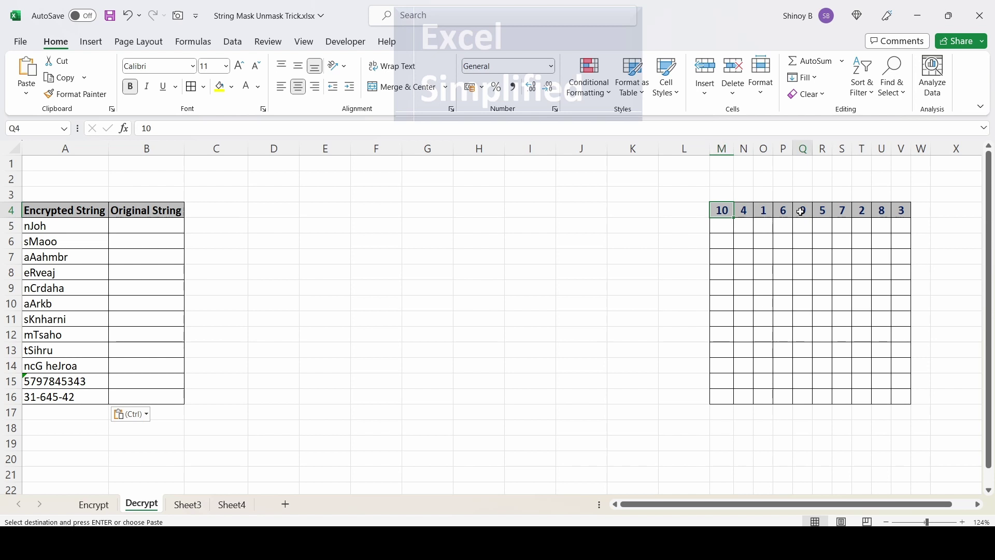
pyautogui.click(44, 229)
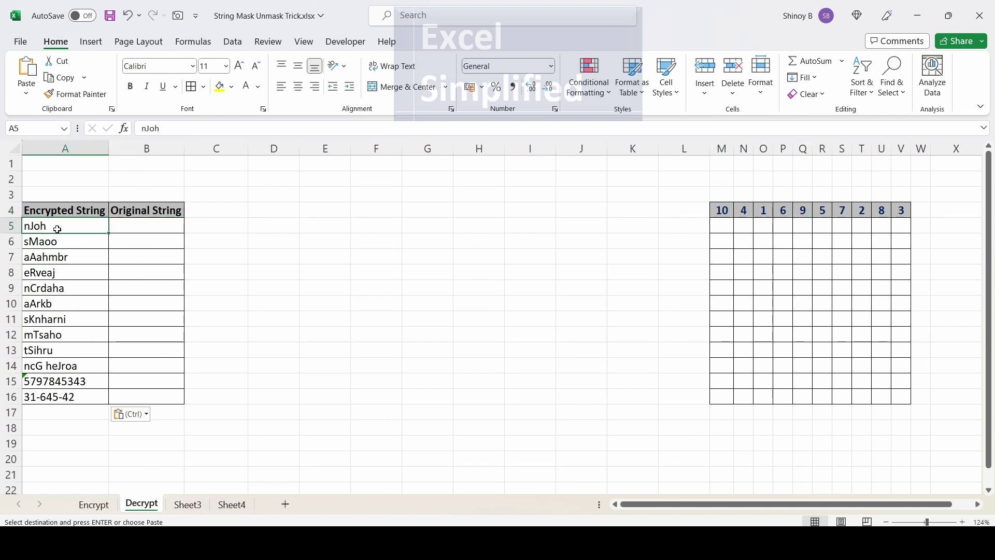
# - Begin an IF formula in M5 with the logical test M$4>LEN($A5), locking the key's row and the string's column
pyautogui.click(724, 226)
pyautogui.moveTo(723, 227)
pyautogui.mouseDown()
pyautogui.moveTo(870, 225)
pyautogui.moveTo(719, 229)
pyautogui.mouseUp()
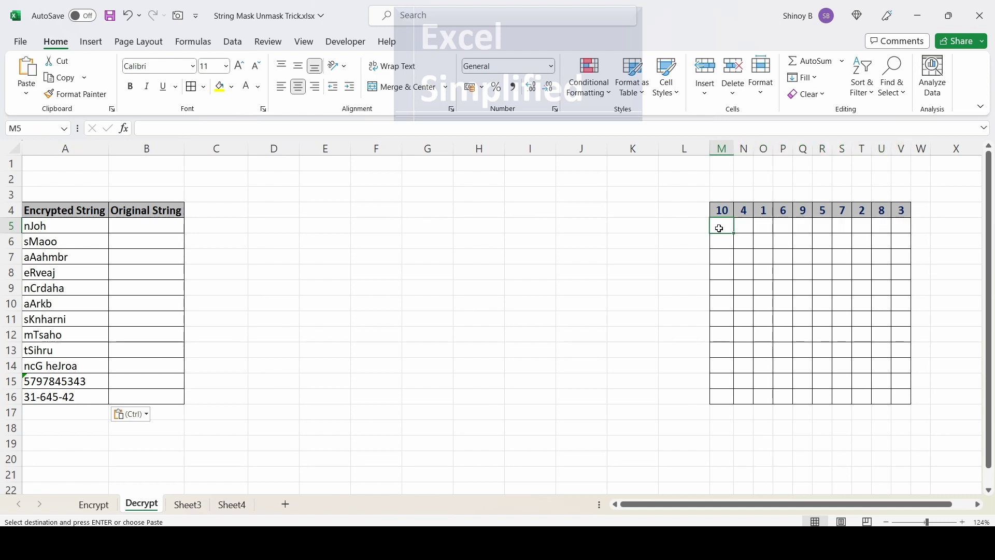
pyautogui.write('=i')
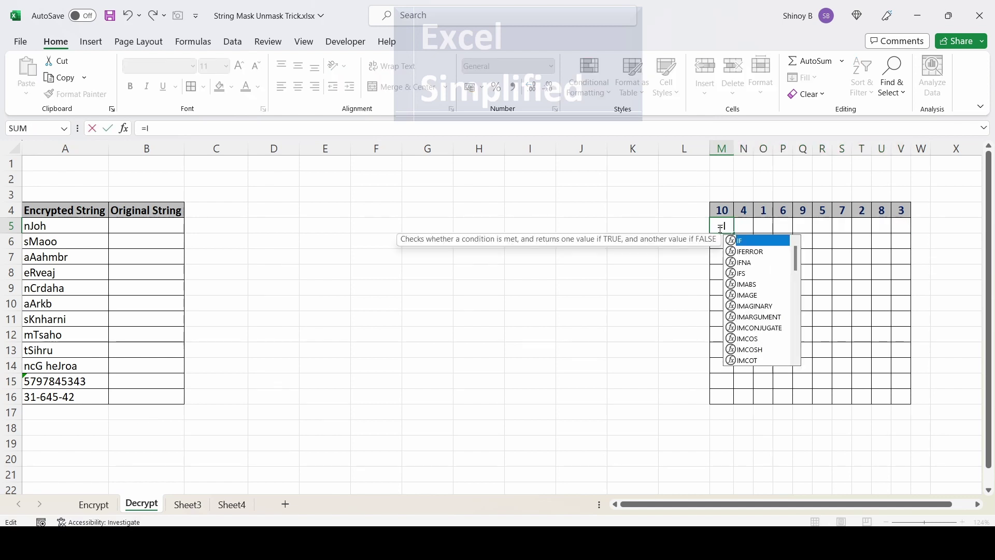
pyautogui.press('Tab')
pyautogui.click(722, 210)
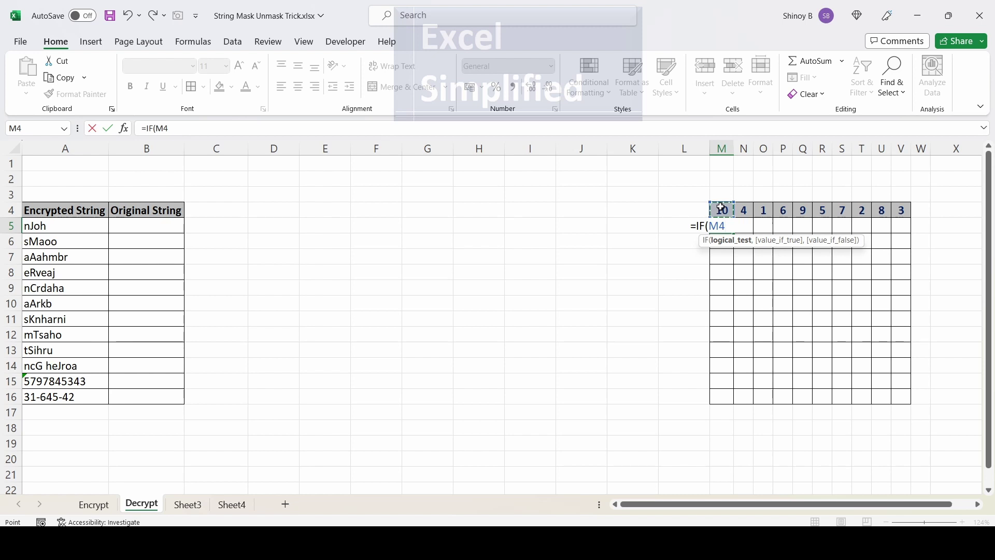
pyautogui.press('F4')
pyautogui.press('F4')
pyautogui.write('>LEN(')
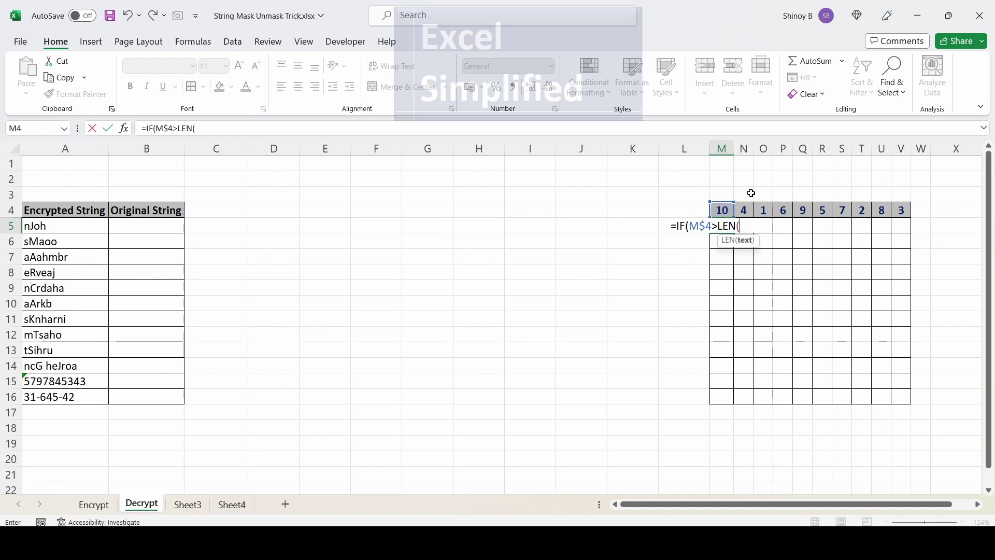
pyautogui.click(67, 225)
pyautogui.press('F4')
pyautogui.press('F4')
pyautogui.press('F4')
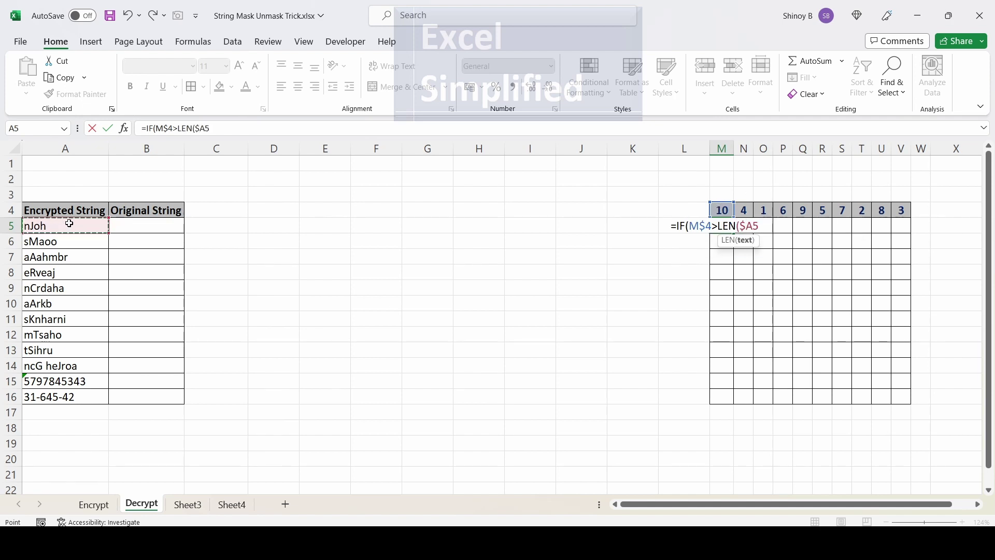
pyautogui.write('),')
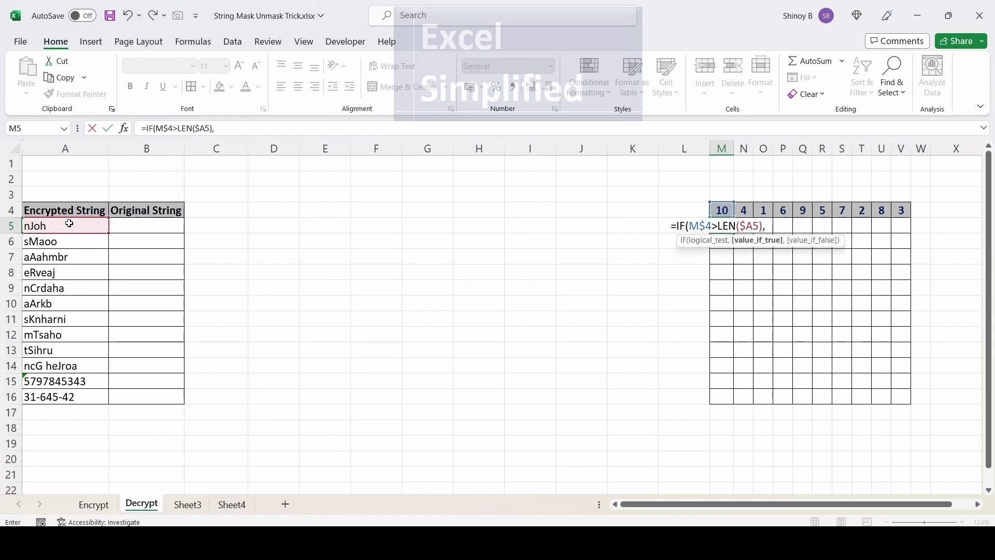
# - Complete M5's IF formula with 0 as the true value and 1 as the false value
pyautogui.write('0,1')
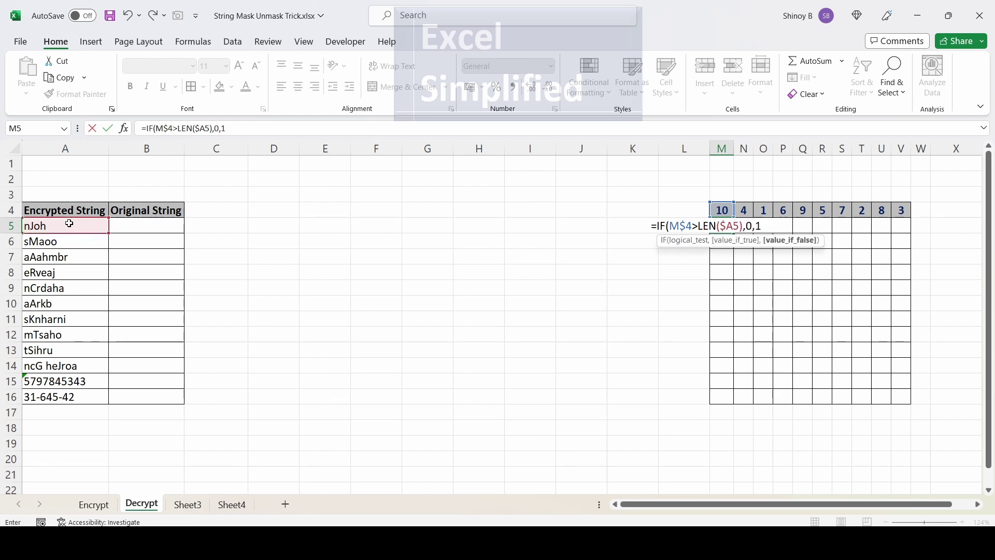
pyautogui.write(')')
pyautogui.press('Return')
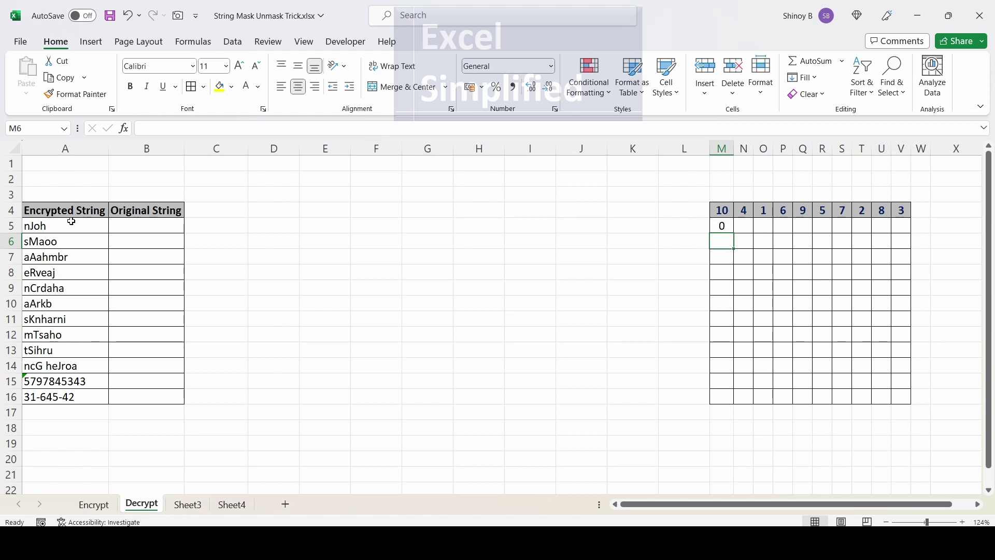
pyautogui.click(724, 226)
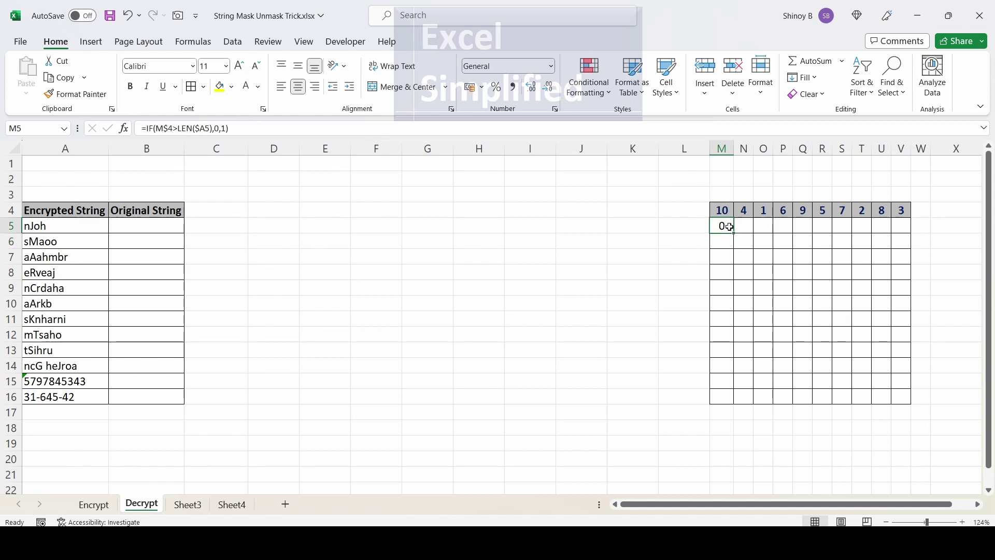
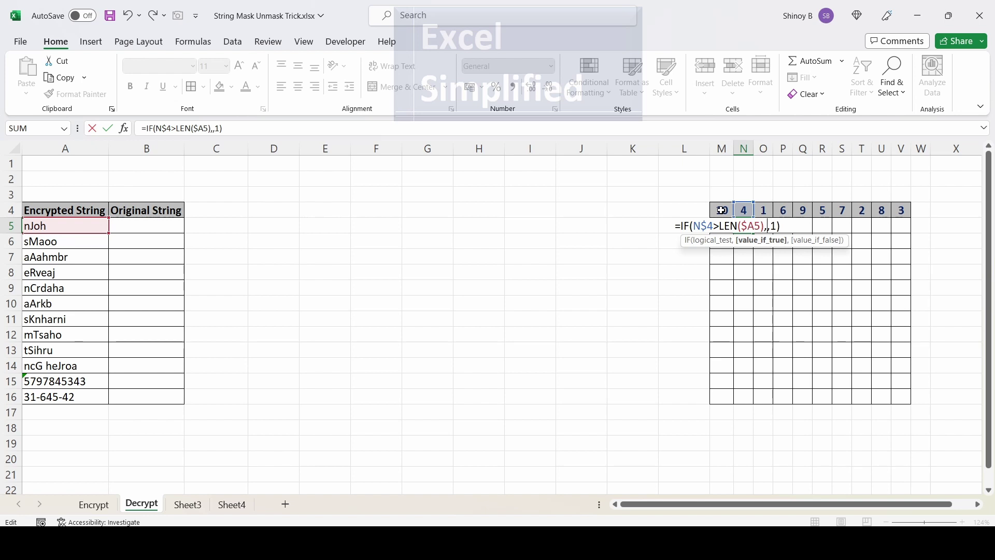
# - Complete N5's IF formula with M5 as the true value and M5+1 as the false value, and fill it across to V5
pyautogui.click(721, 210)
pyautogui.press('Down')
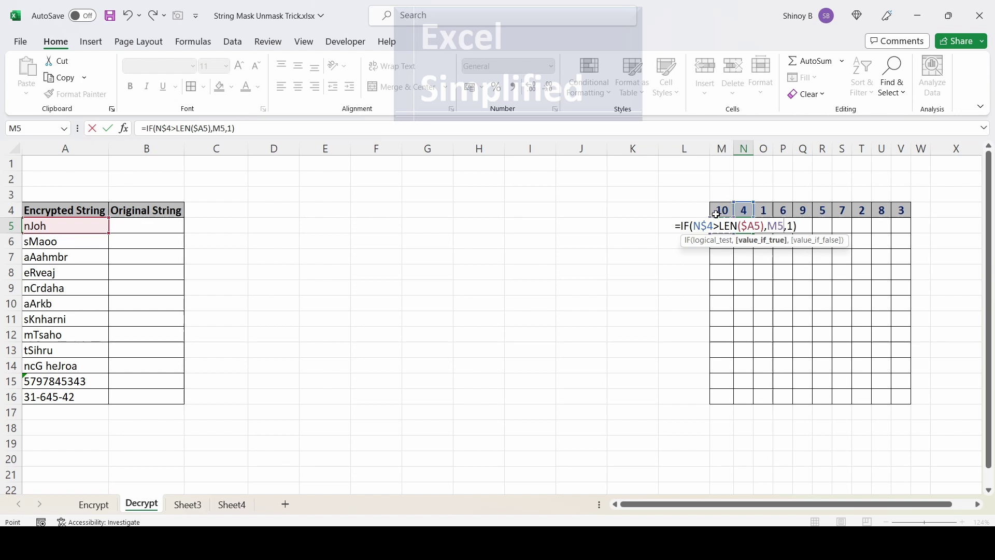
pyautogui.click(788, 227)
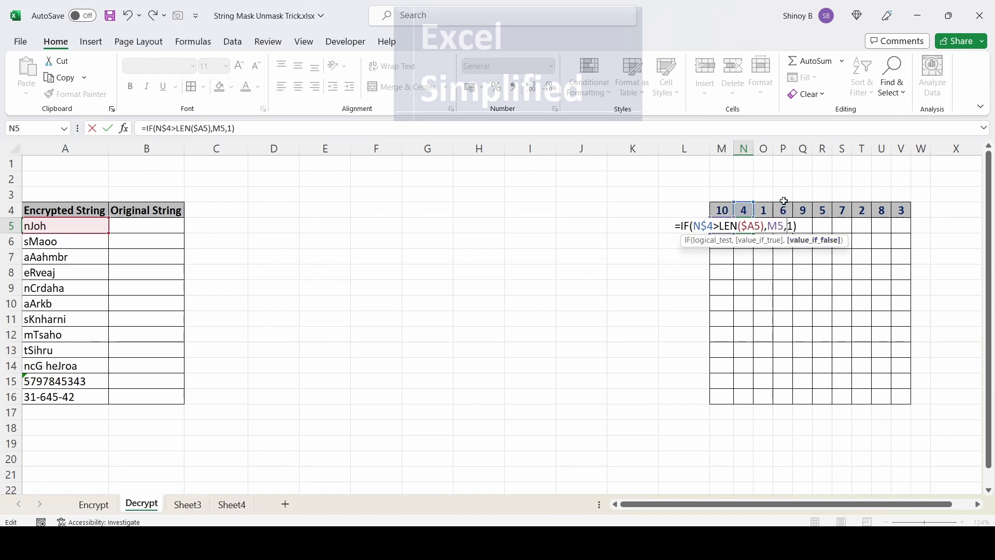
pyautogui.click(726, 211)
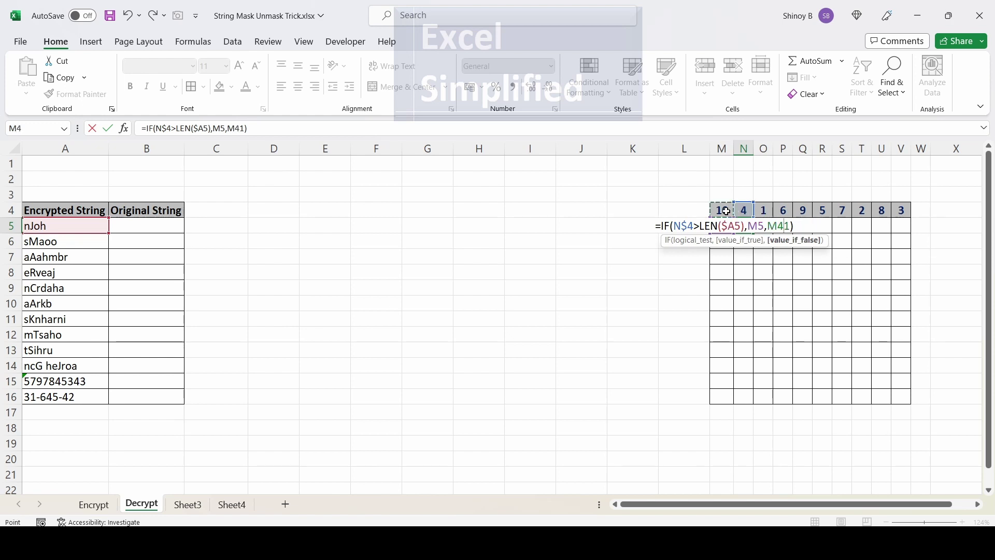
pyautogui.press('Down')
pyautogui.write('+')
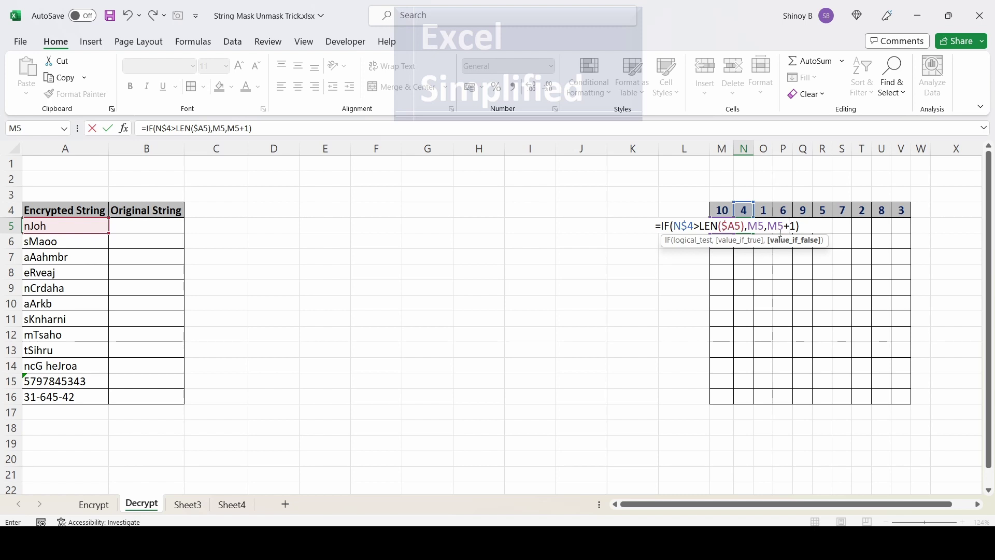
pyautogui.hotkey('ctrl', 'Return')
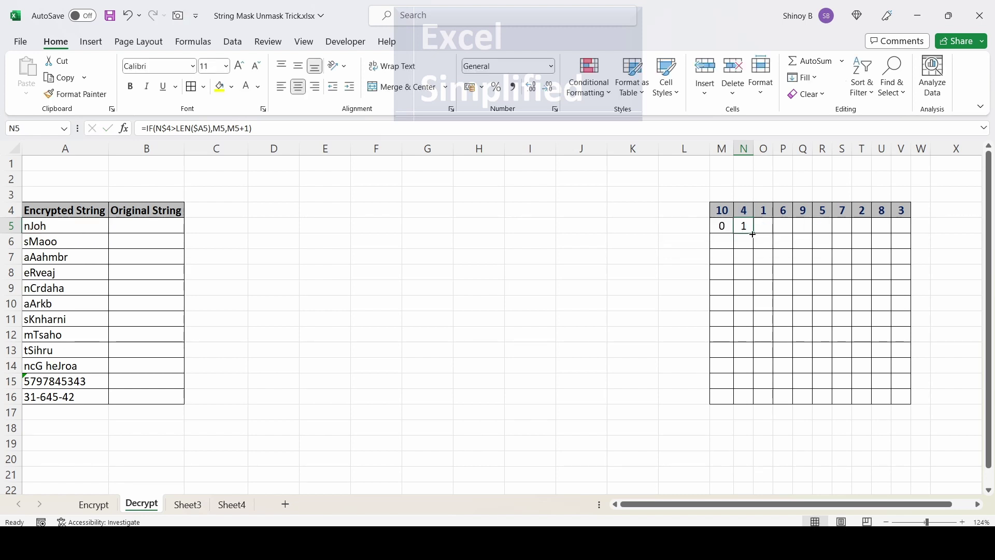
pyautogui.moveTo(753, 233); pyautogui.dragTo(902, 233)
pyautogui.press('Left')
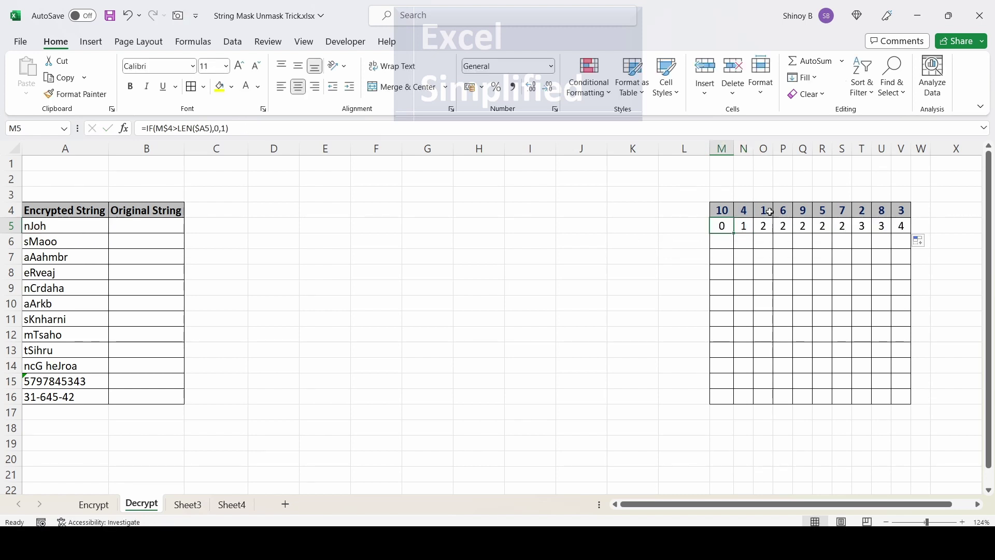
# - Compare the key numbers in O4 and T4 with the row 5 position values beneath them and the characters of the encrypted string in A5
pyautogui.click(767, 210)
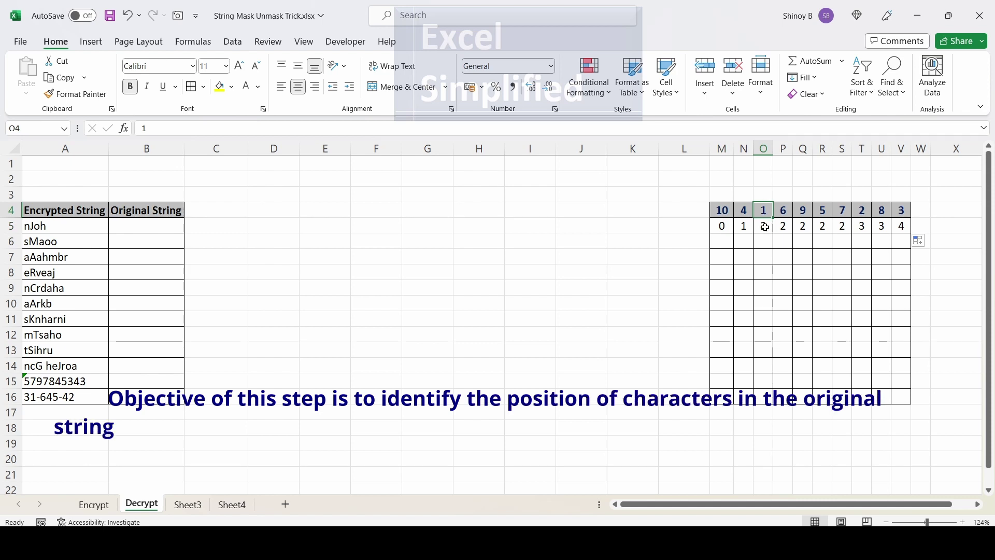
pyautogui.click(765, 227)
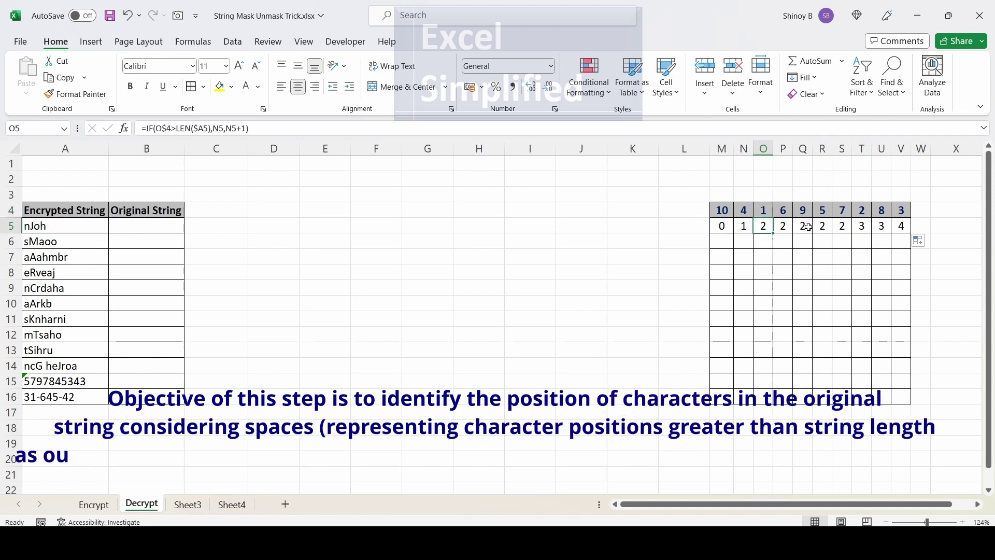
pyautogui.click(765, 210)
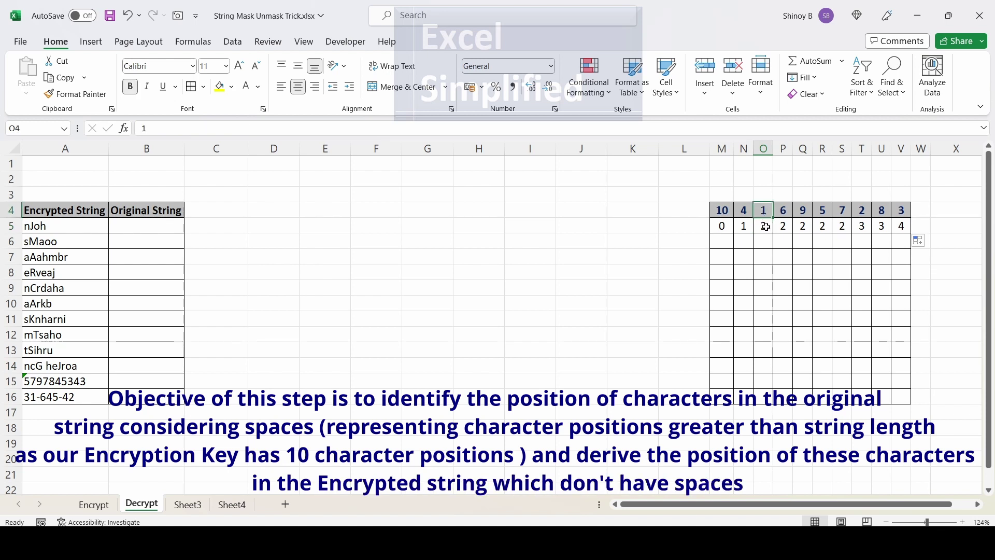
pyautogui.click(766, 227)
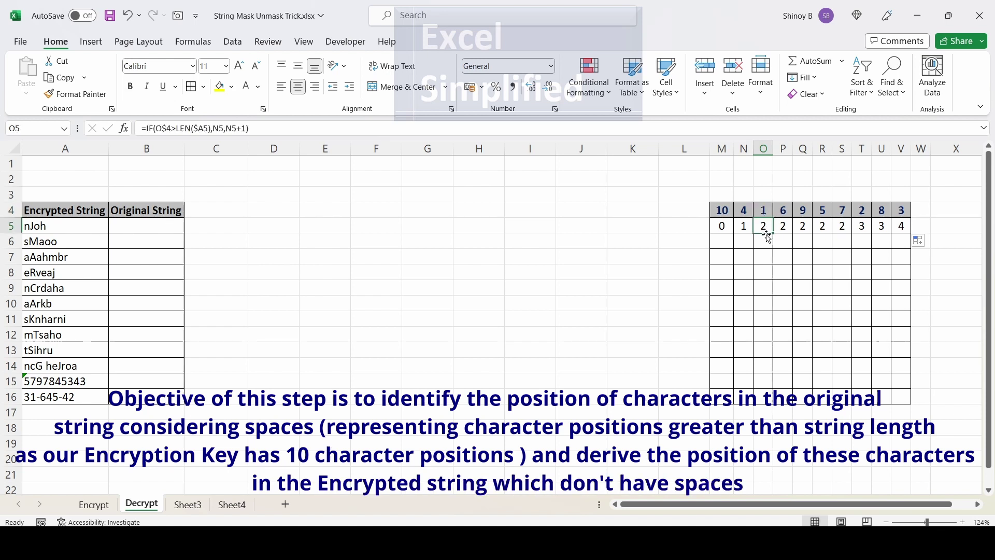
pyautogui.click(37, 228)
pyautogui.click(864, 211)
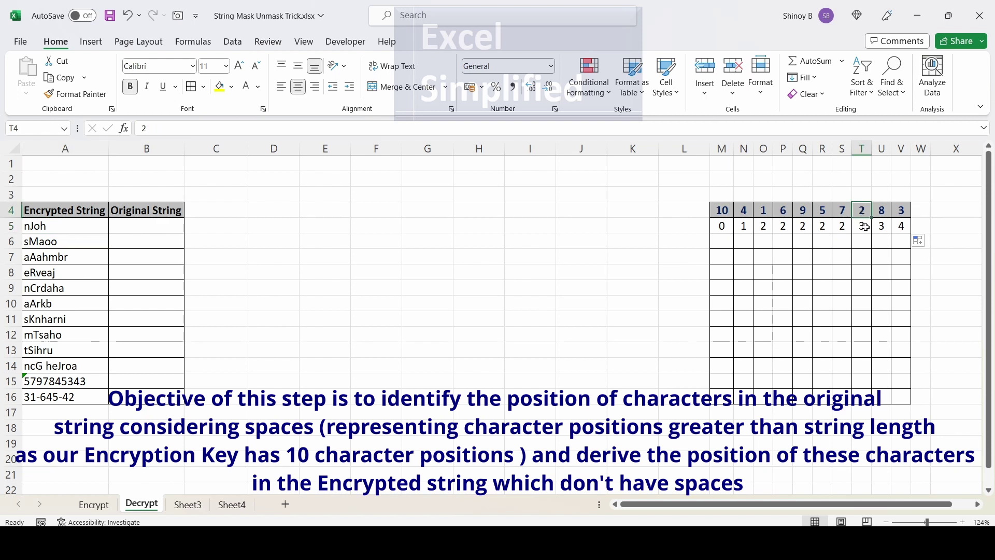
pyautogui.click(865, 227)
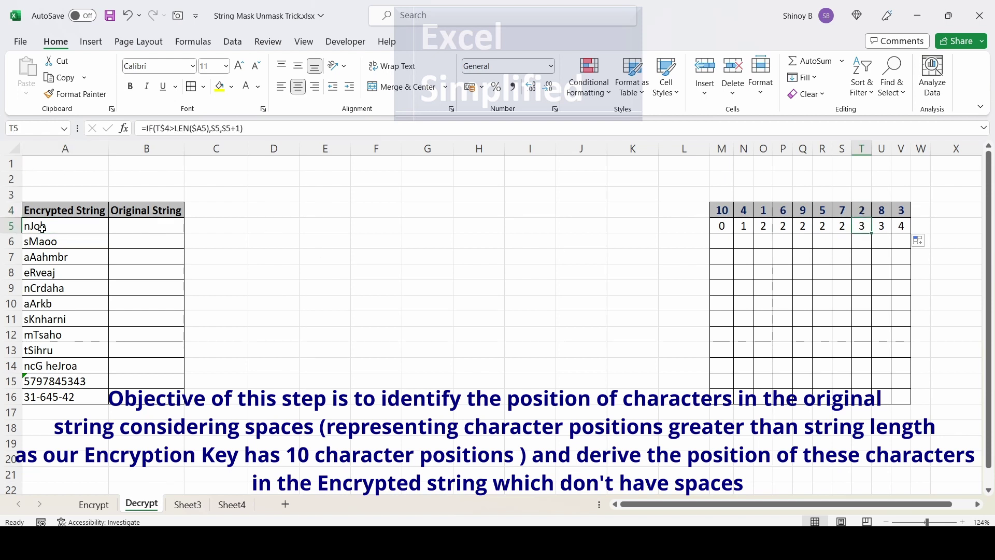
pyautogui.moveTo(727, 226); pyautogui.dragTo(899, 226)
pyautogui.click(725, 225)
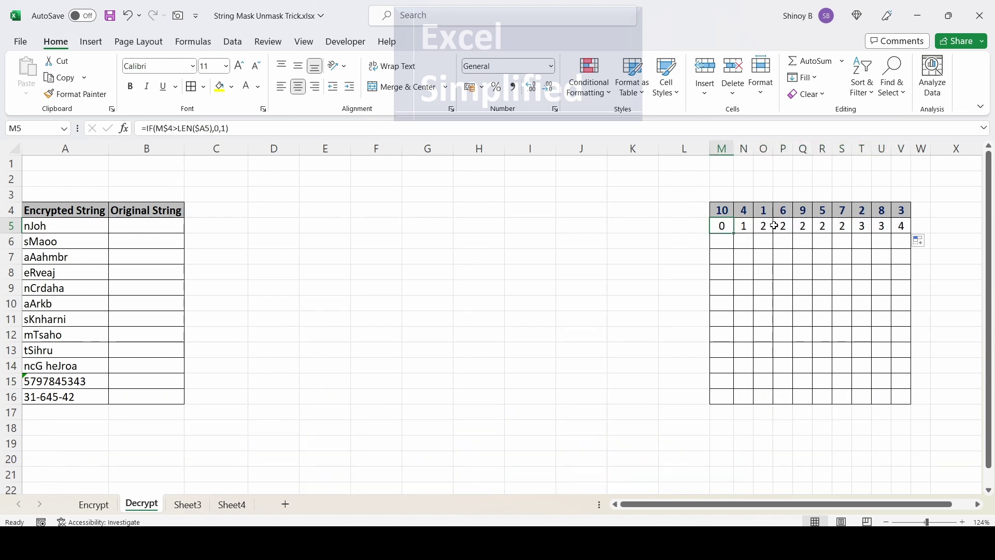
# - Examine how the position values across M5:V5 relate to the key numbers above them, especially those in P4:S4 exceeding the string length
pyautogui.click(785, 214)
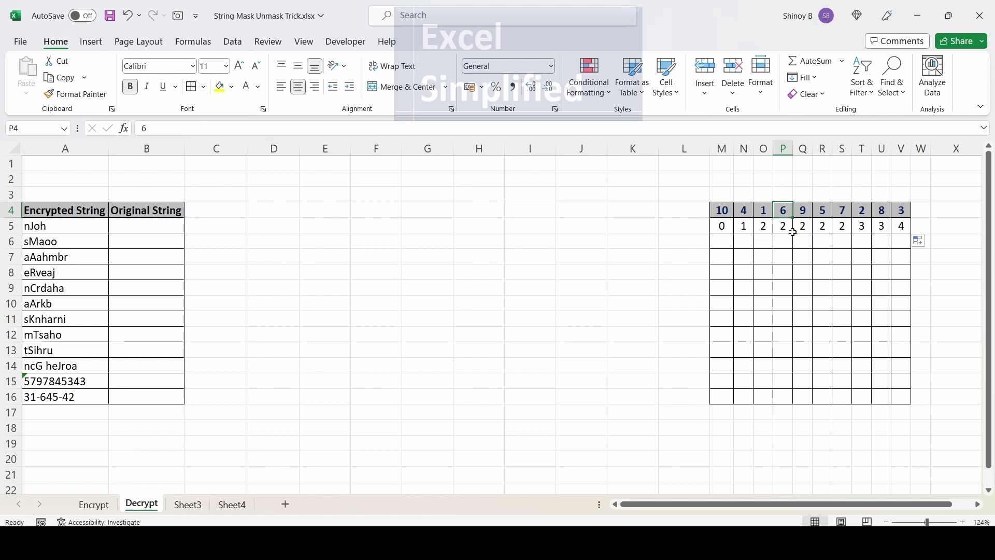
pyautogui.click(762, 225)
pyautogui.click(807, 211)
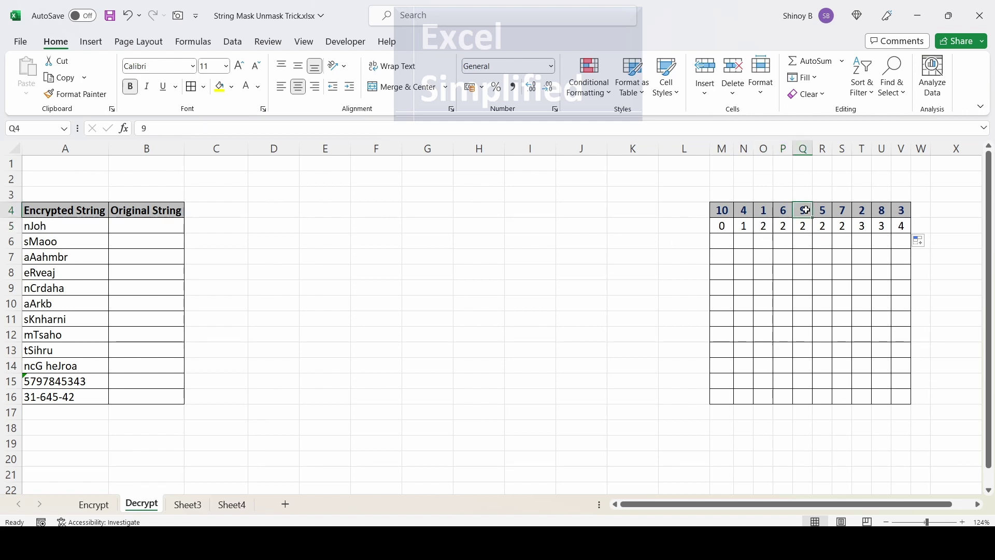
pyautogui.click(803, 226)
pyautogui.click(823, 211)
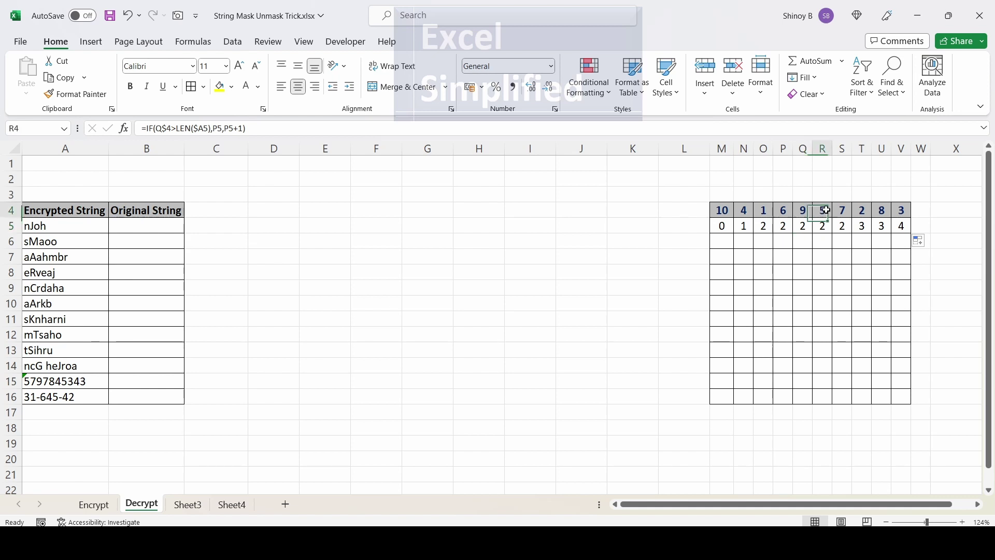
pyautogui.click(824, 229)
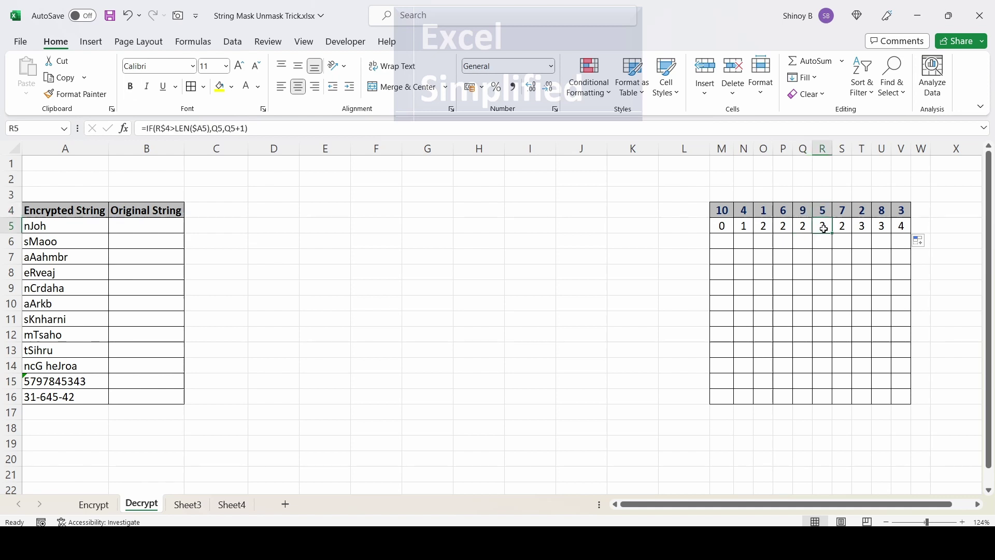
pyautogui.click(843, 210)
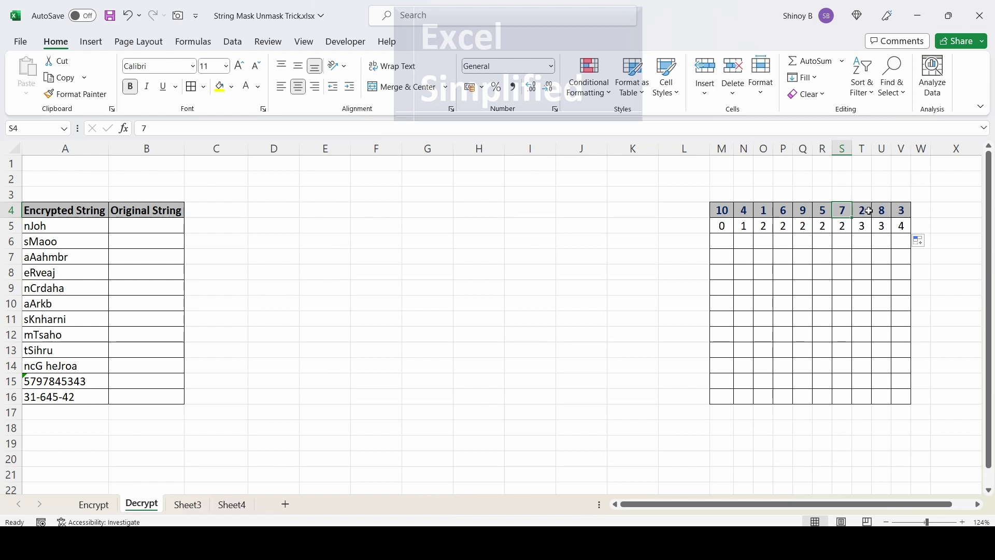
pyautogui.click(867, 212)
pyautogui.click(863, 228)
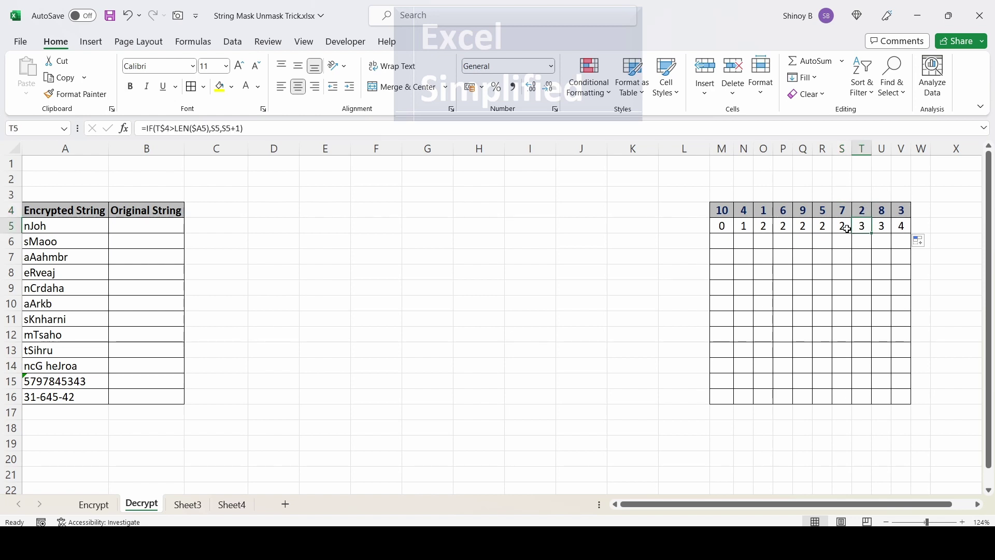
pyautogui.click(843, 229)
pyautogui.click(862, 226)
pyautogui.hotkey('ctrl', 'Left')
pyautogui.hotkey('shift', 'Right')
pyautogui.hotkey('shift', 'Right')
pyautogui.hotkey('shift', 'Right')
pyautogui.hotkey('shift', 'Right')
pyautogui.hotkey('shift', 'Right')
pyautogui.hotkey('shift', 'Right')
pyautogui.hotkey('shift', 'Right')
pyautogui.hotkey('shift', 'Right')
pyautogui.hotkey('shift', 'Right')
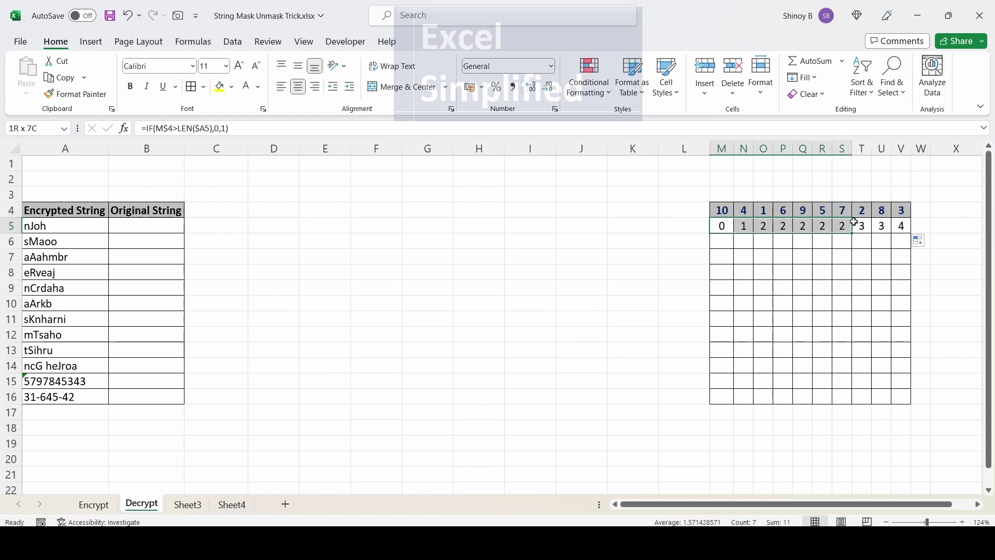
# - Begin an XLOOKUP formula in C5 with a one-row SEQUENCE as its lookup value
pyautogui.click(224, 225)
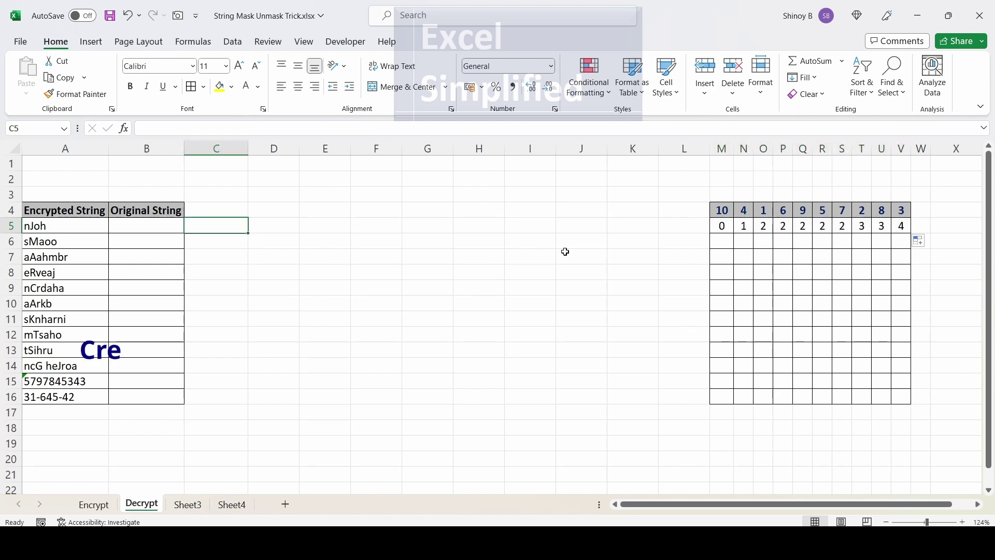
pyautogui.write('=XLOOK')
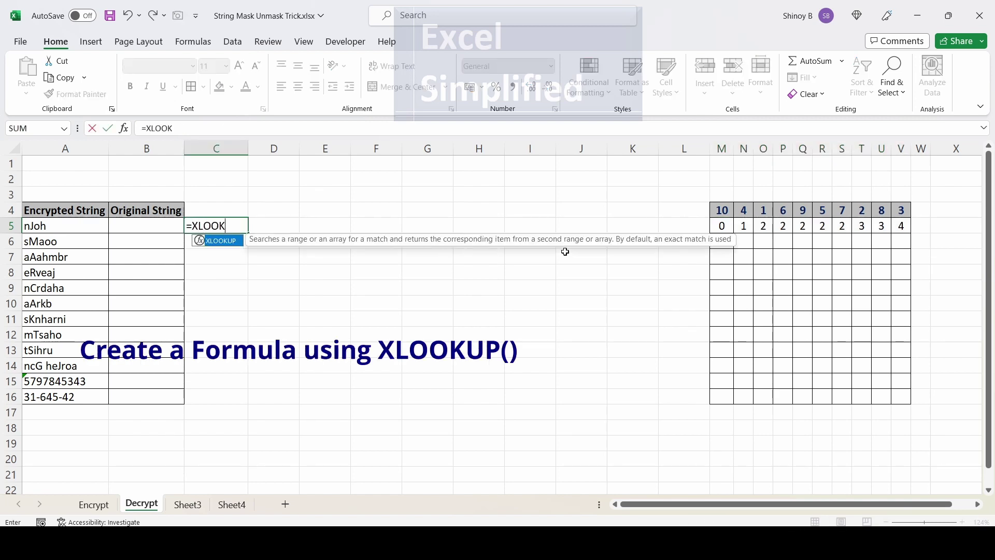
pyautogui.write('UP(')
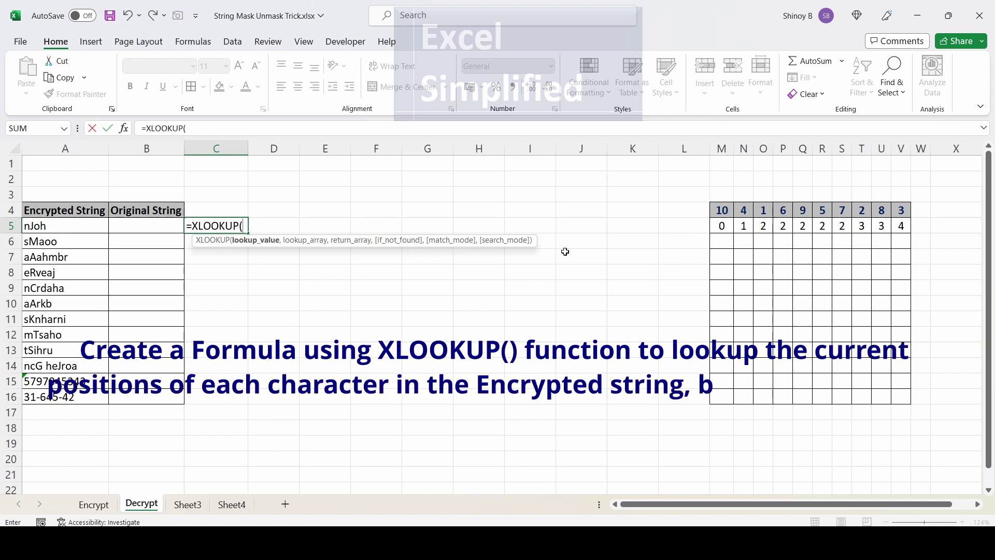
pyautogui.write('SEQU')
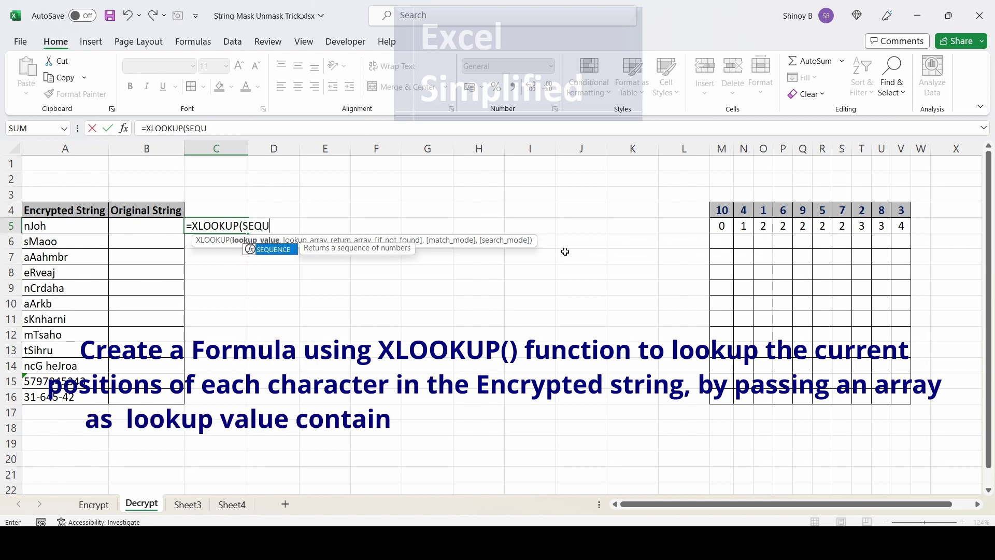
pyautogui.press('Tab')
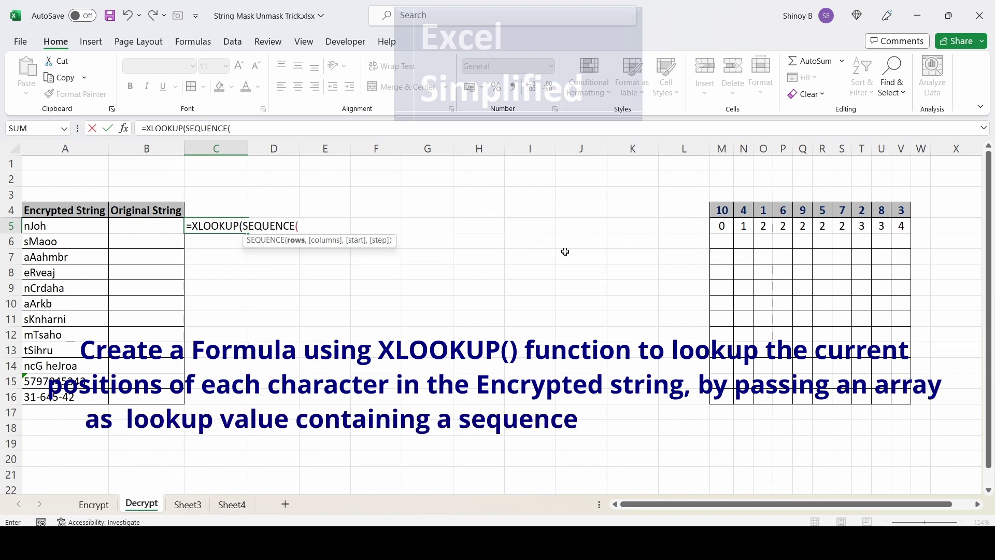
pyautogui.write('1,')
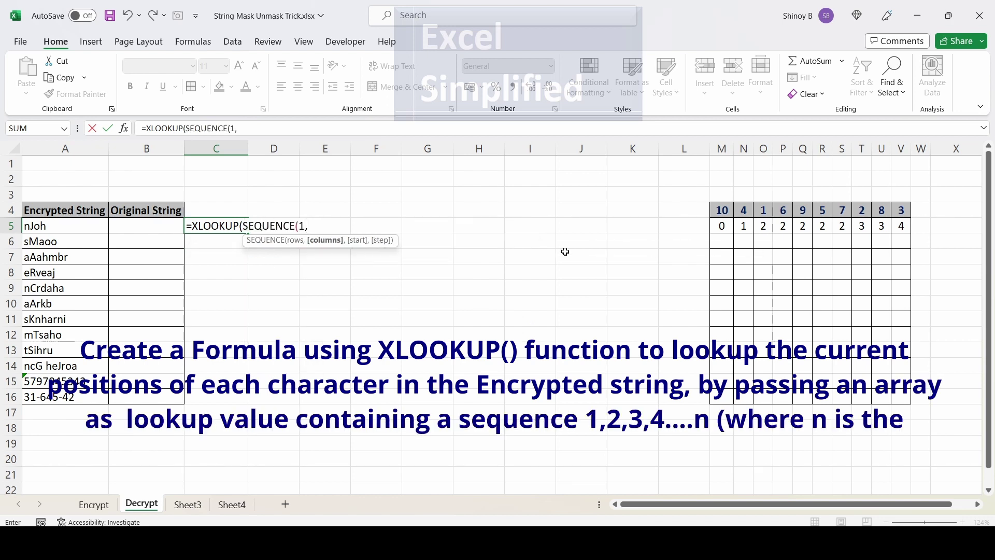
# - Set the SEQUENCE's column count to LEN($A5), locking the string's column, and close the XLOOKUP's lookup value
pyautogui.write('LEN(')
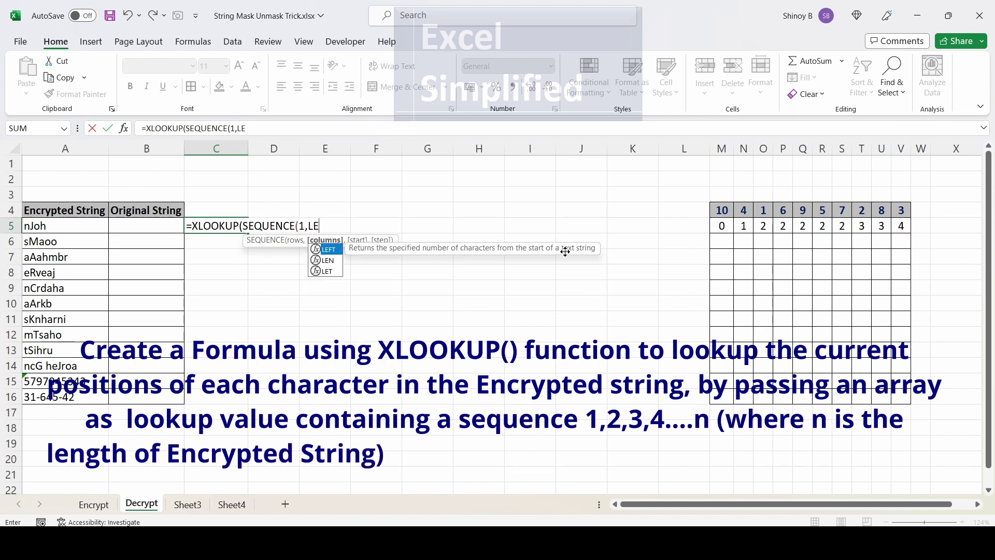
pyautogui.click(52, 224)
pyautogui.press('F4')
pyautogui.press('F4')
pyautogui.press('F4')
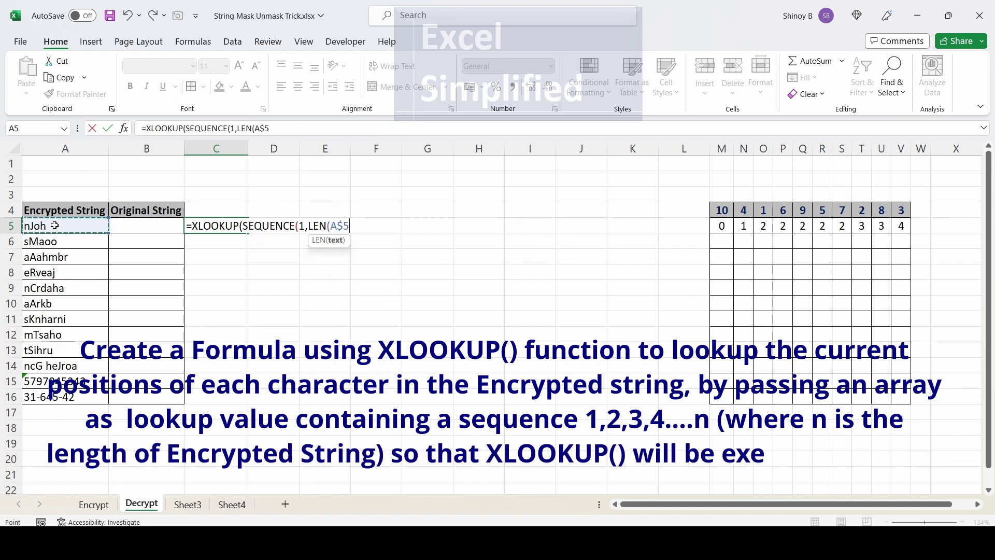
pyautogui.write(')')
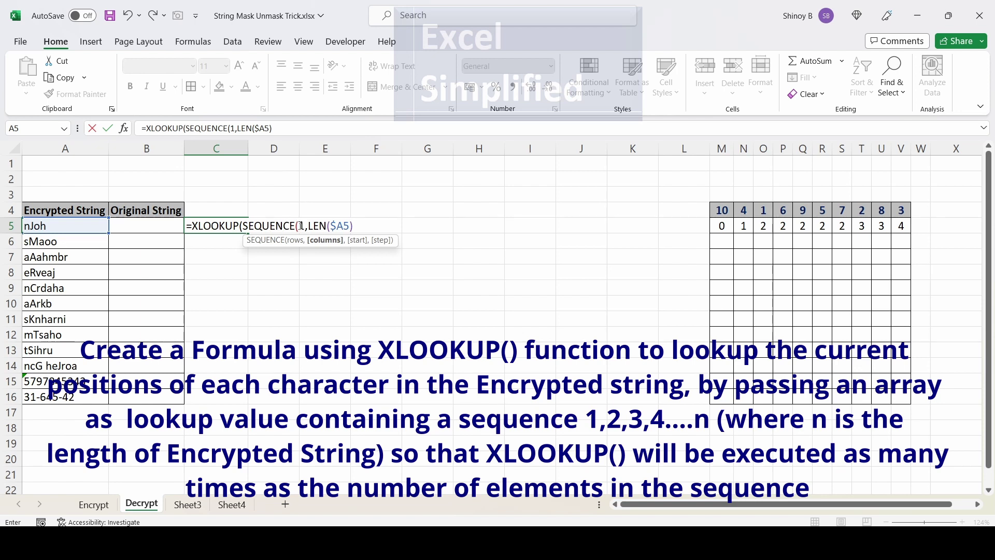
pyautogui.write(',')
pyautogui.press('BackSpace')
pyautogui.write('),')
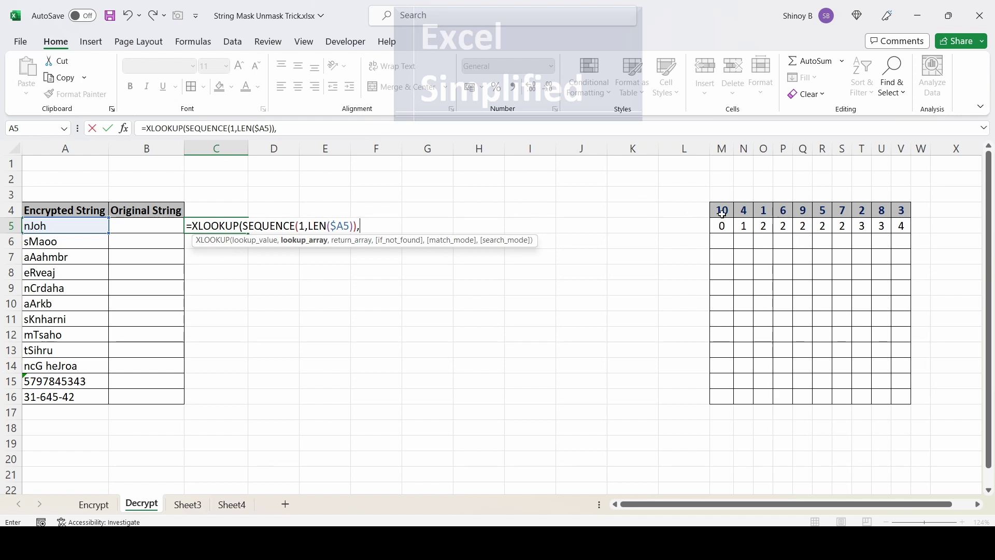
# - Complete C5's XLOOKUP with the absolute key range $M$4:$V$4 as lookup array and M5:V5 as return array
pyautogui.moveTo(722, 210); pyautogui.dragTo(893, 218)
pyautogui.press('F4')
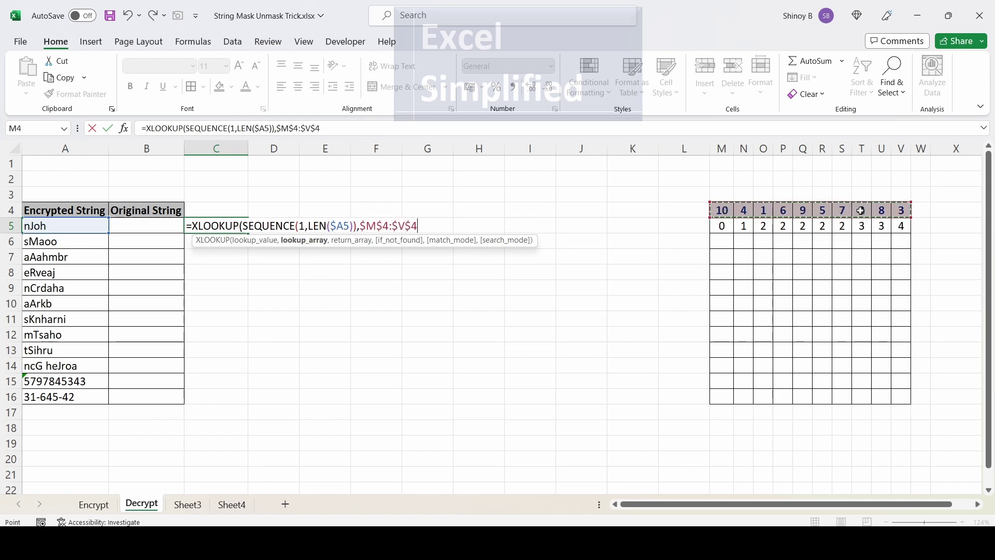
pyautogui.write(',')
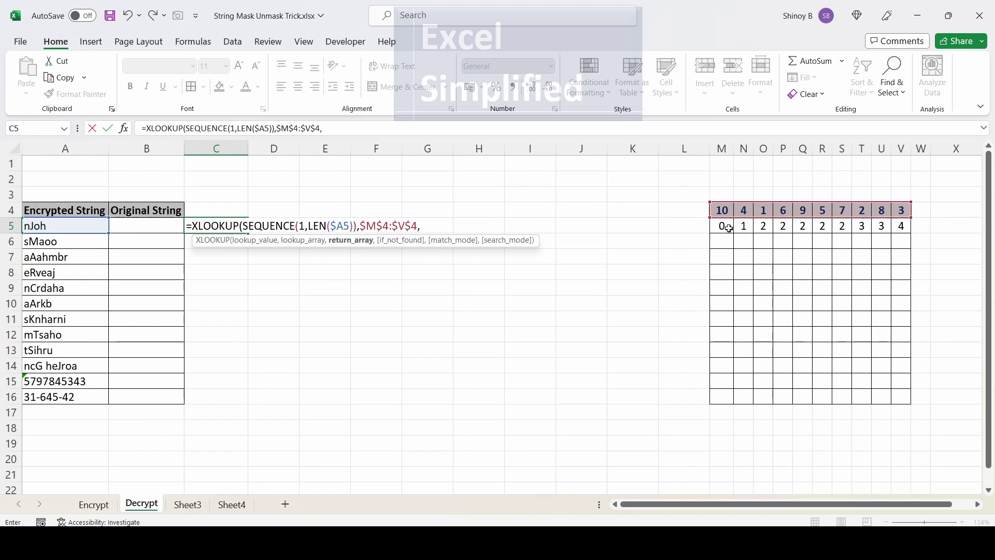
pyautogui.moveTo(721, 227); pyautogui.dragTo(897, 226)
pyautogui.press('Return')
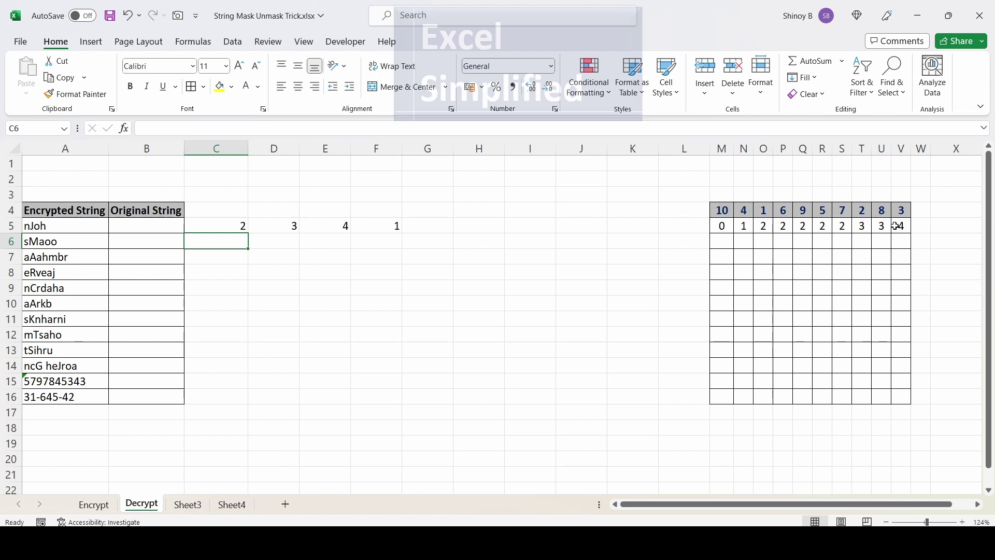
pyautogui.click(228, 230)
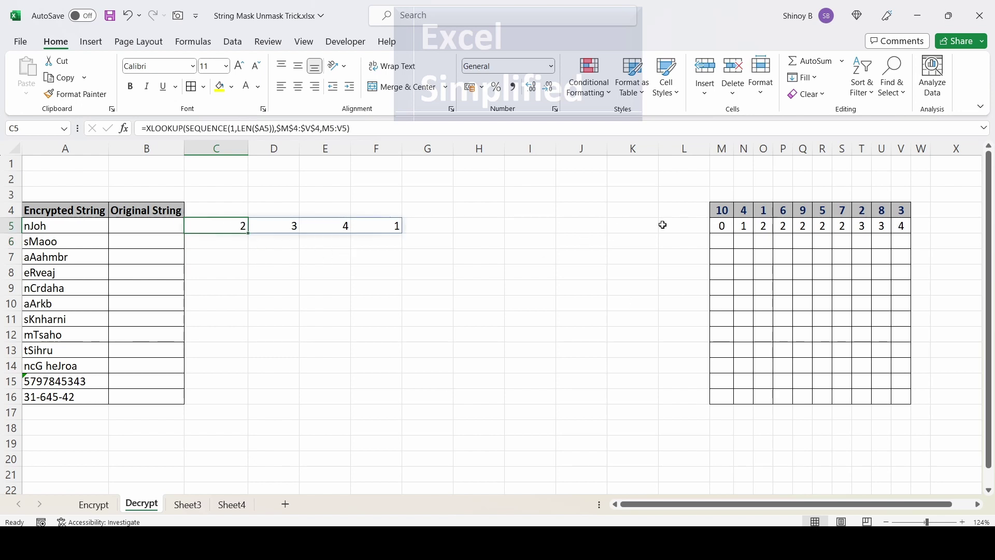
# - Examine how key number 1 in O4 matches its position value in O5
pyautogui.moveTo(722, 211); pyautogui.dragTo(765, 212)
pyautogui.click(763, 210)
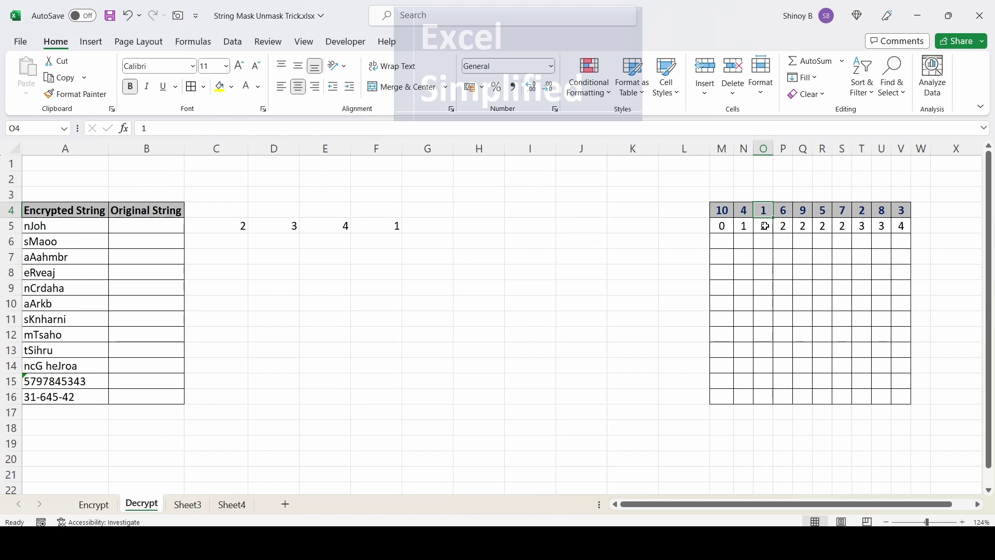
pyautogui.click(766, 227)
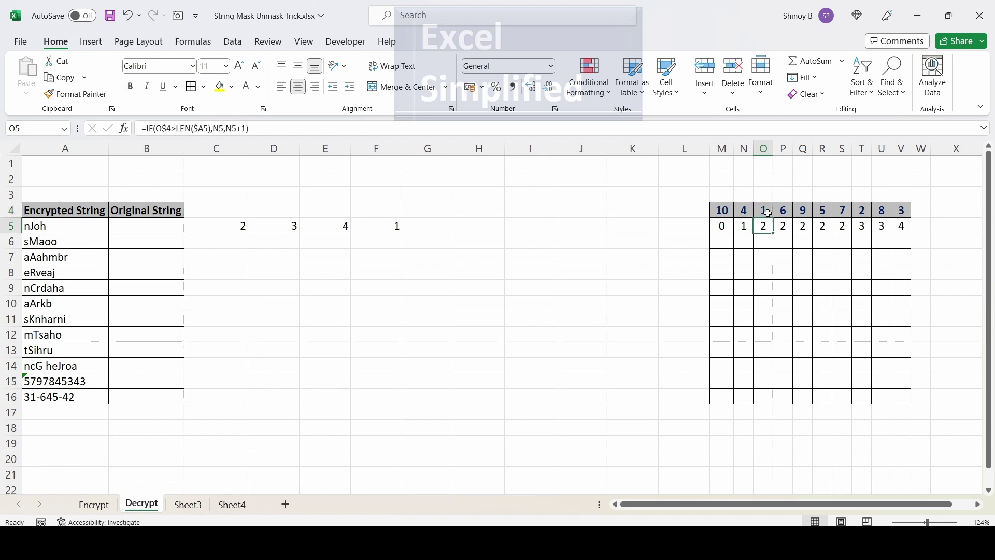
pyautogui.click(765, 211)
pyautogui.click(768, 227)
# - Compare the spilled positions in C5:F5 with the characters of the encrypted string in A5
pyautogui.click(35, 228)
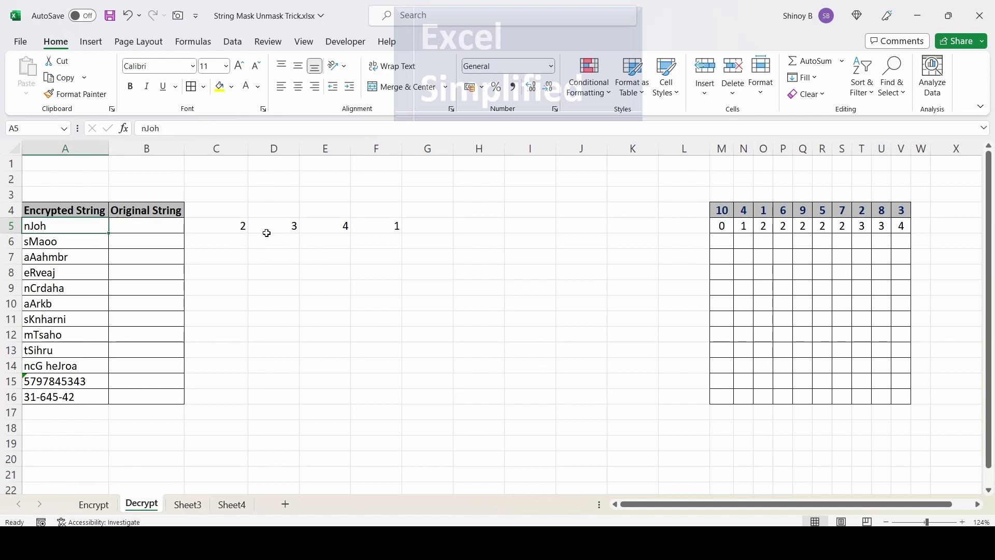
pyautogui.click(269, 228)
pyautogui.click(330, 229)
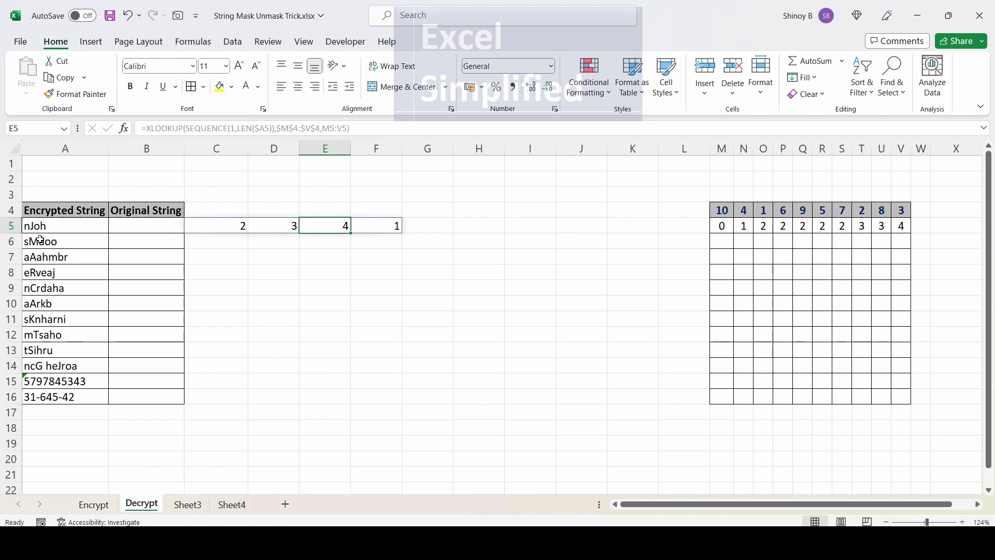
pyautogui.click(390, 227)
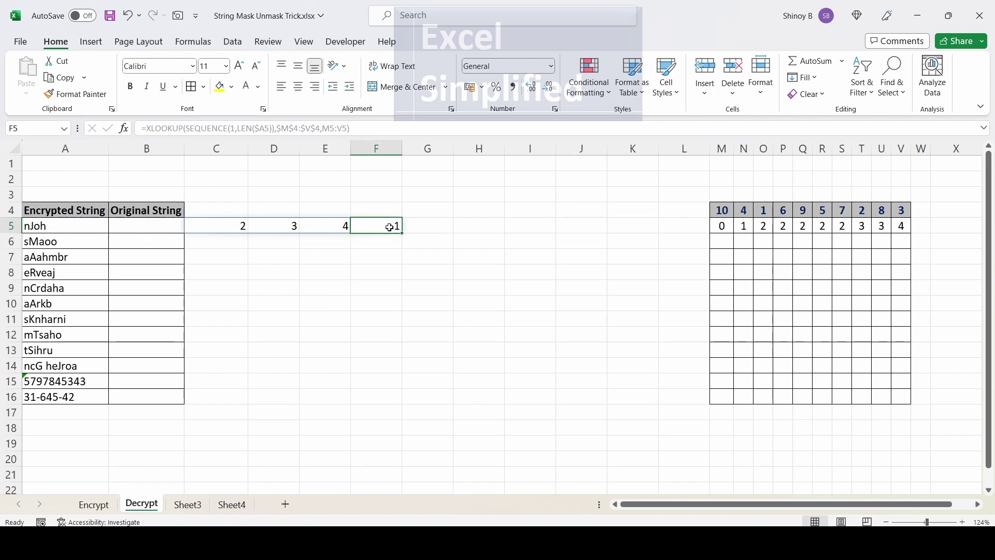
pyautogui.click(230, 228)
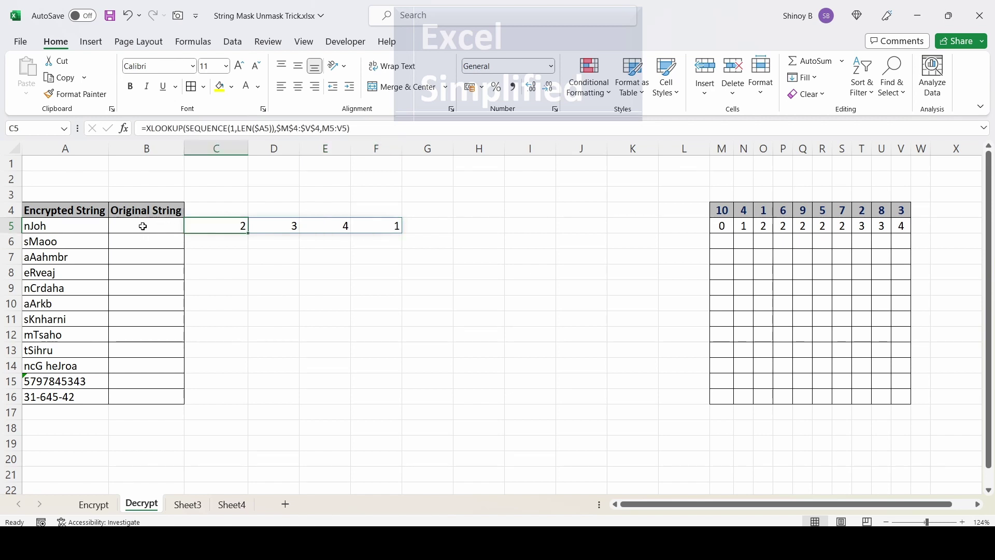
pyautogui.moveTo(239, 224); pyautogui.dragTo(393, 226)
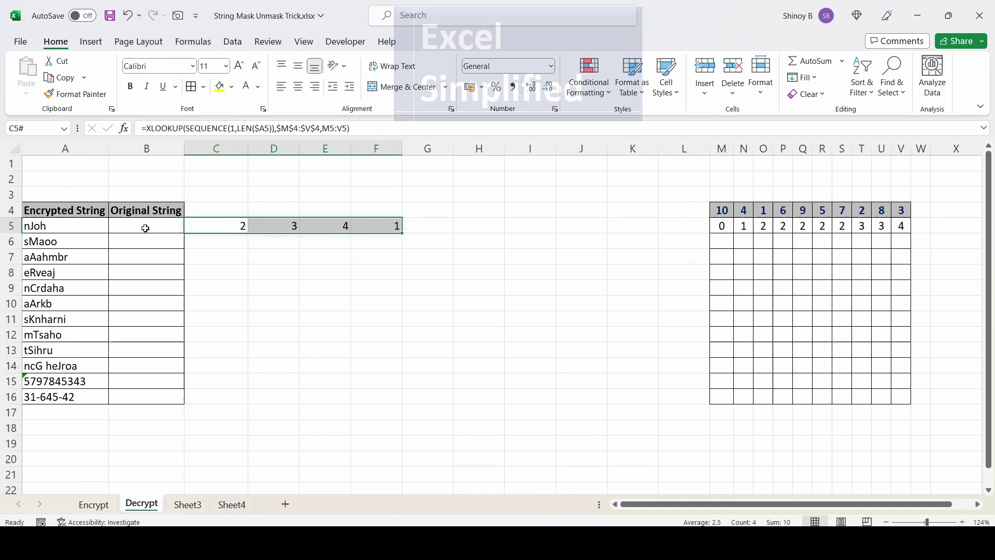
pyautogui.click(87, 228)
# - Begin a MID formula in C4 with the first encrypted string as its text, column-locked as $A5
pyautogui.doubleClick(150, 225)
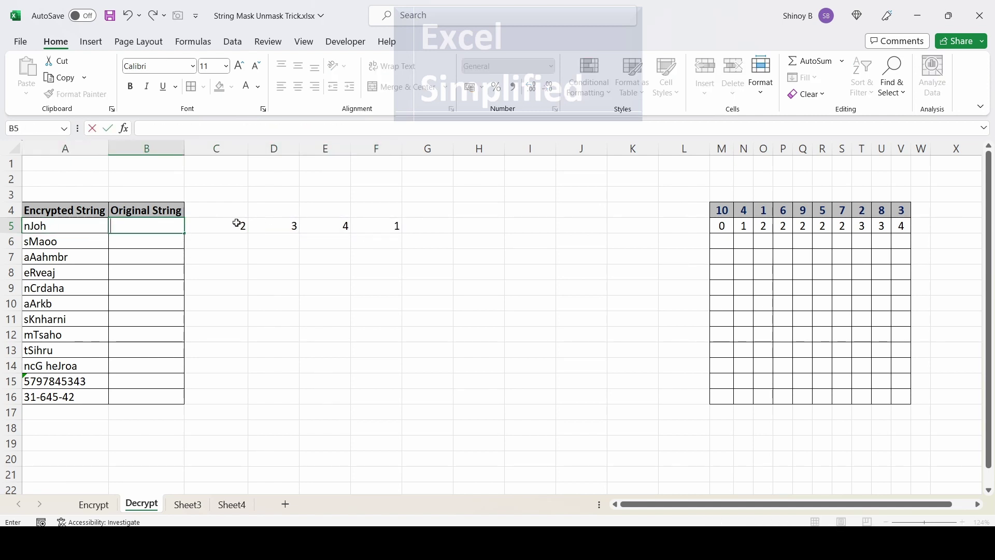
pyautogui.click(224, 211)
pyautogui.write('=MID(')
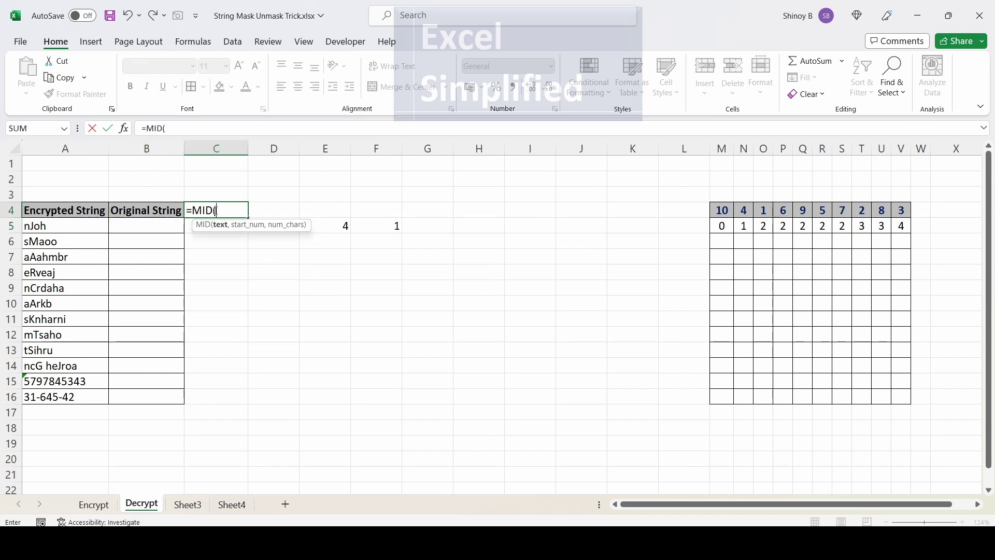
pyautogui.click(48, 225)
pyautogui.press('F4')
pyautogui.press('F4')
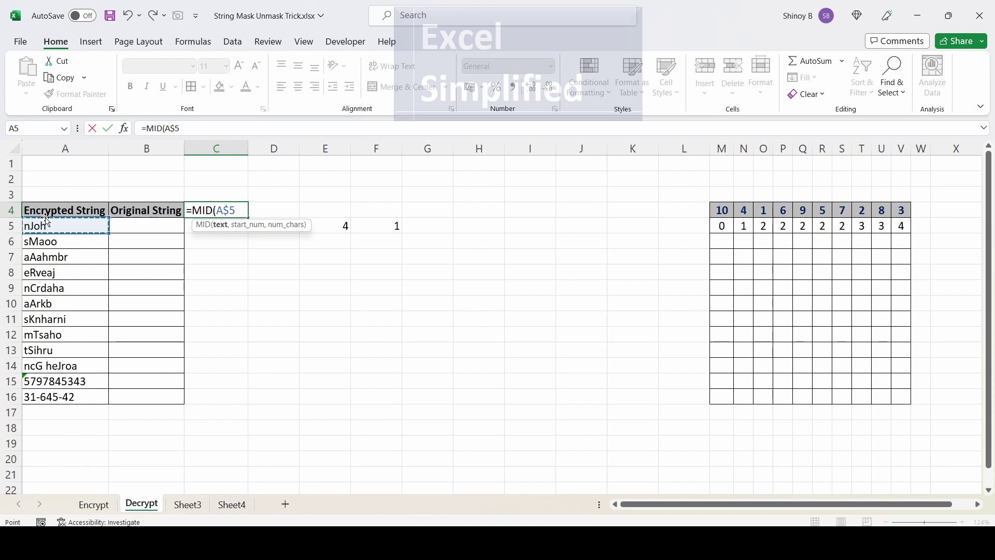
pyautogui.press('F4')
pyautogui.write(',')
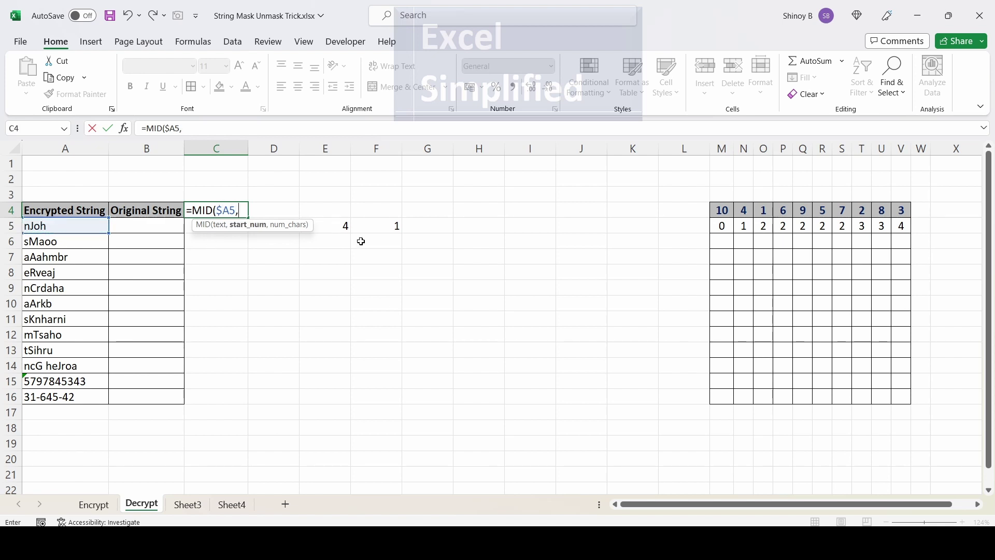
# - Complete C4's MID with the spilled range C5# as start number and 1 as the character count
pyautogui.moveTo(391, 227); pyautogui.dragTo(207, 231)
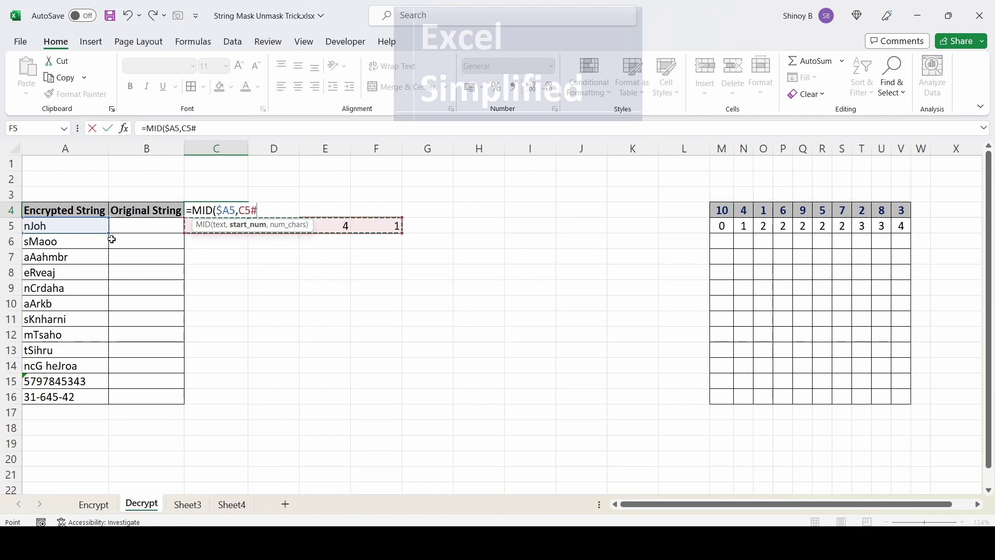
pyautogui.write(',')
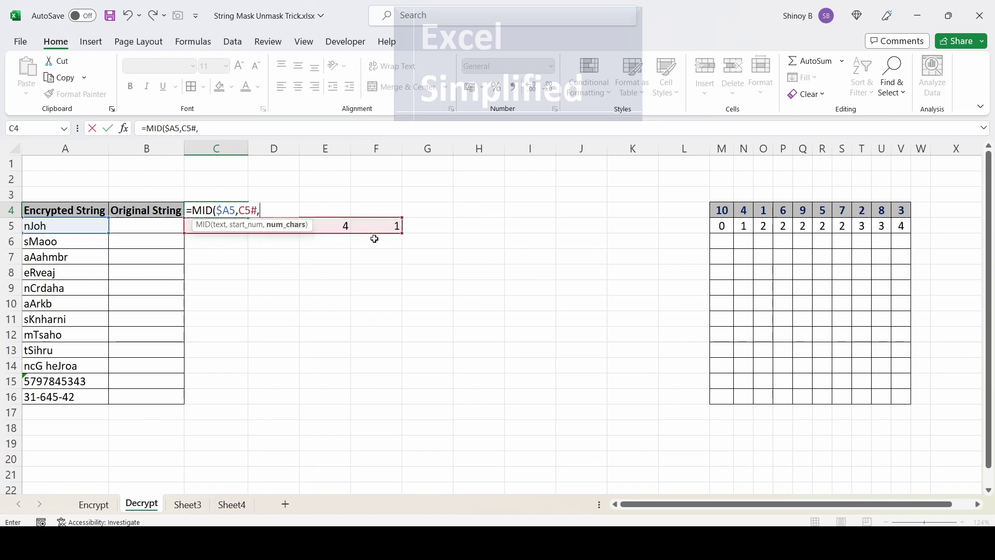
pyautogui.write('1)')
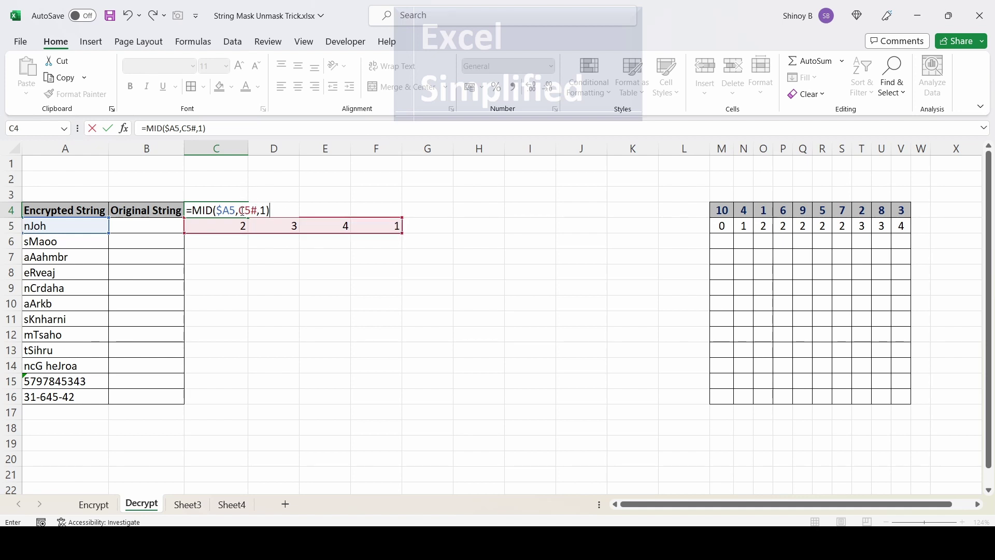
pyautogui.press('Return')
# - Examine how the letters spilled across C4:F4 follow from the positions in C5:F5 and the key row M4:V4
pyautogui.moveTo(239, 209); pyautogui.dragTo(370, 208)
pyautogui.click(215, 210)
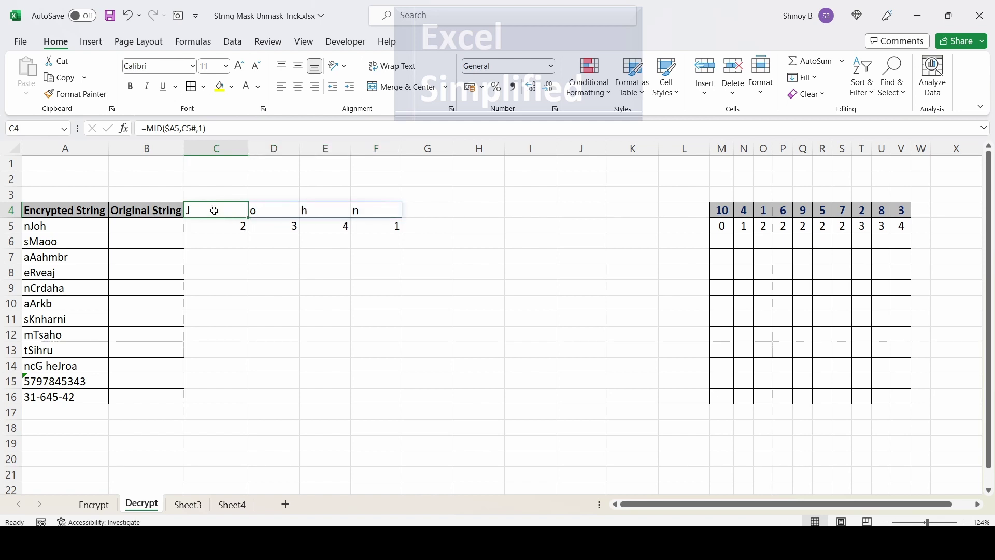
pyautogui.moveTo(224, 227); pyautogui.dragTo(384, 226)
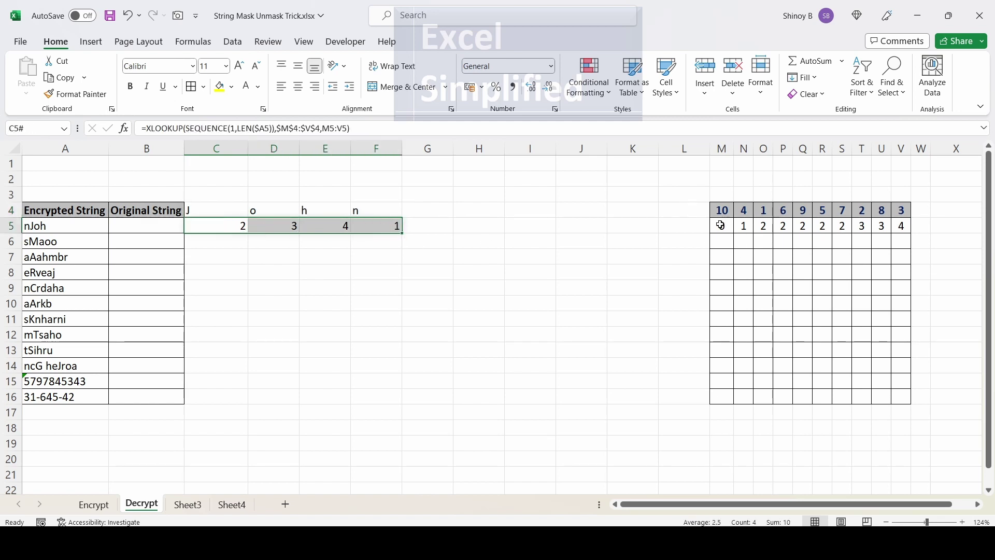
pyautogui.moveTo(721, 225); pyautogui.dragTo(892, 206)
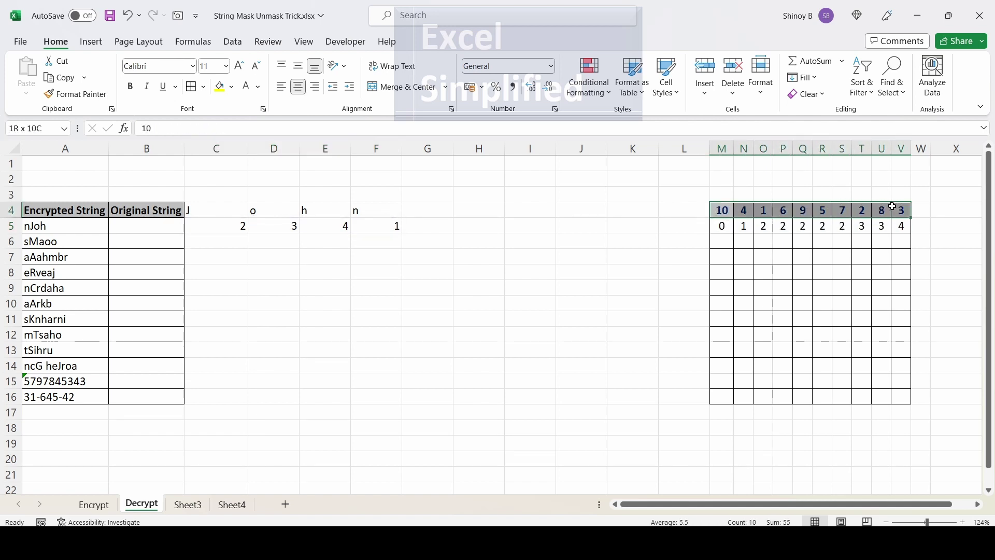
pyautogui.click(221, 223)
pyautogui.moveTo(222, 209); pyautogui.dragTo(367, 212)
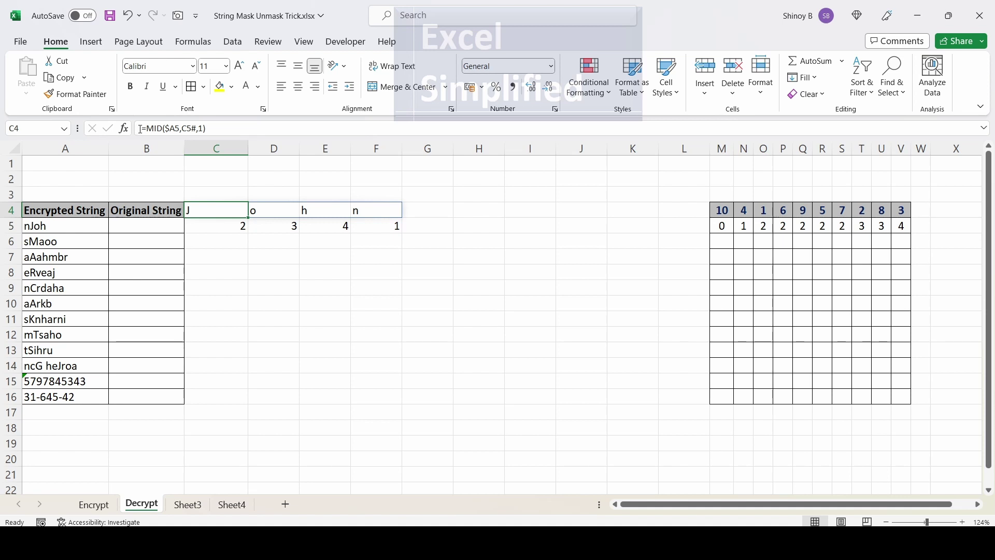
# - Copy the MID formula text from C4 into B5 under Original String
pyautogui.moveTo(141, 129); pyautogui.dragTo(207, 128)
pyautogui.hotkey('ctrl', 'c')
pyautogui.press('Escape')
pyautogui.doubleClick(114, 227)
pyautogui.hotkey('ctrl', 'v')
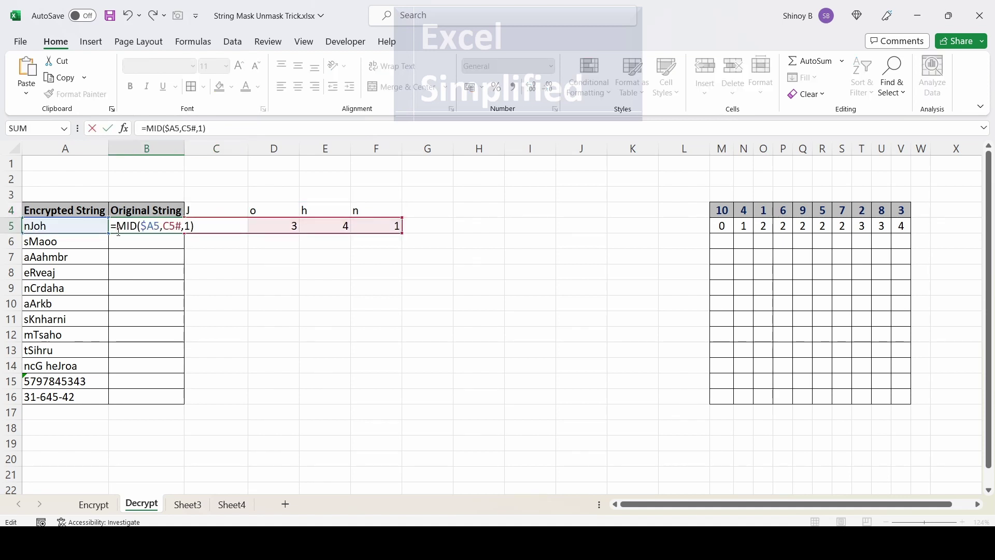
# - Wrap B5's MID in TEXTJOIN with blank delimiter and ignore_empty arguments, giving =TEXTJOIN(,,MID($A5,C5#,1))
pyautogui.write('TEXTJOIN(')
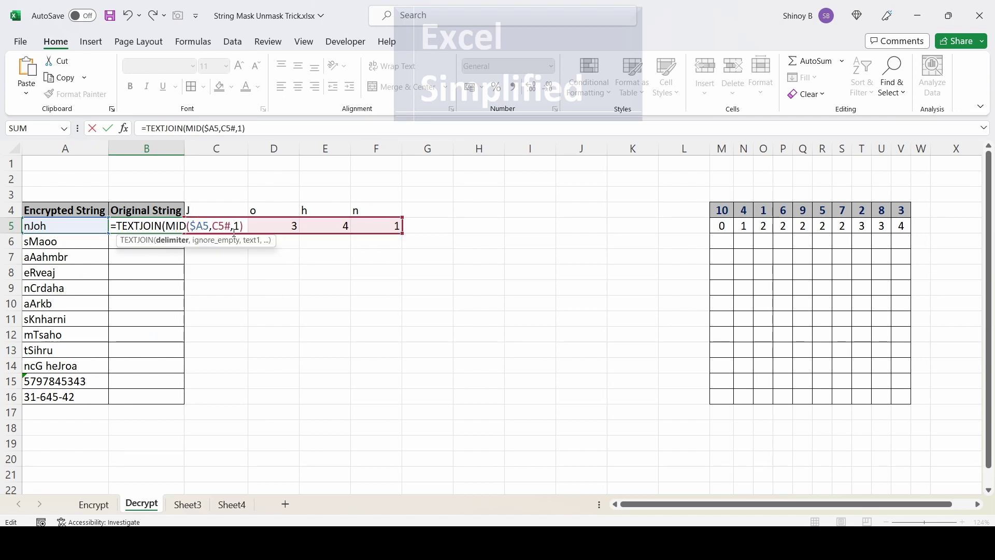
pyautogui.write(',C5#,1')
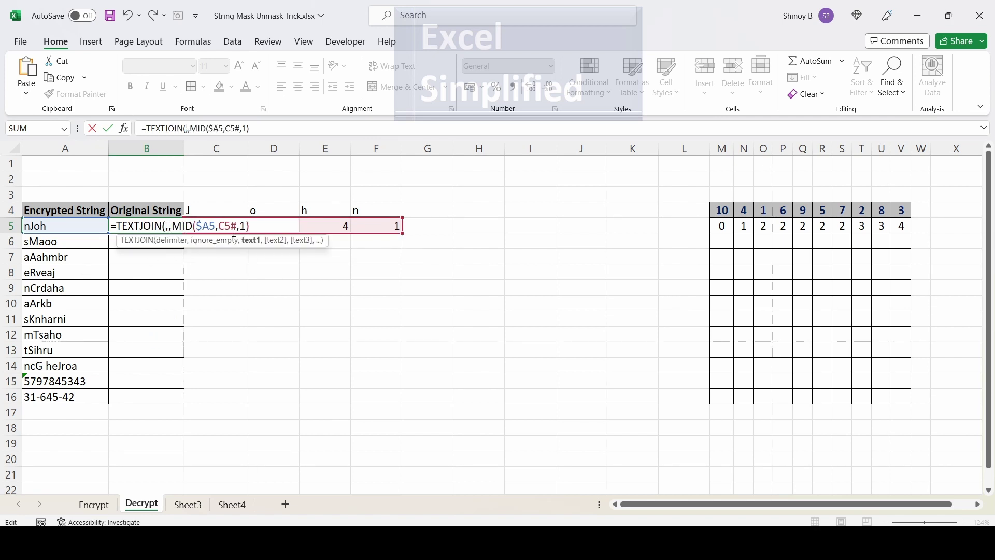
pyautogui.write(')')
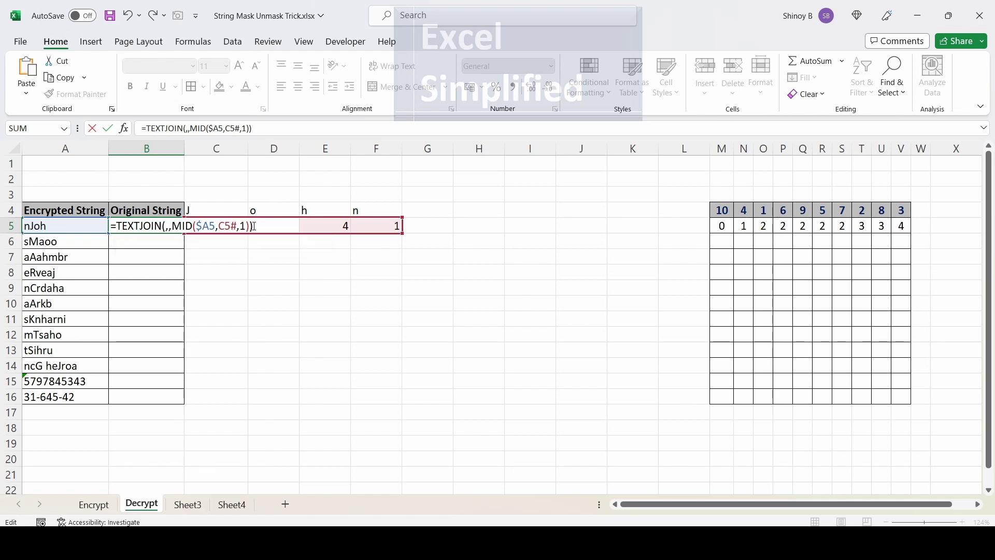
pyautogui.press('Return')
# - Delete the helper MID formula from C4 and check the original string in B5 against A5
pyautogui.click(146, 227)
pyautogui.click(208, 210)
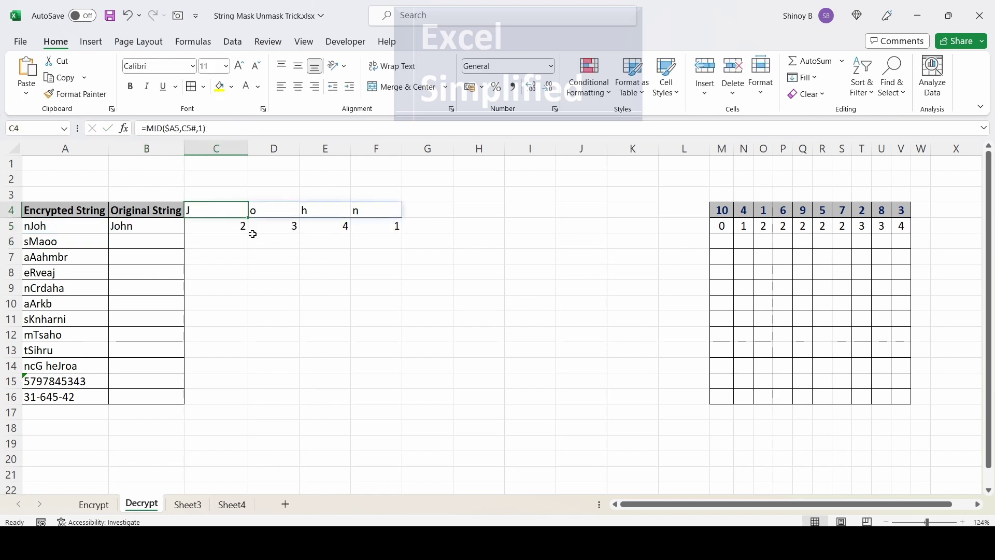
pyautogui.press('Delete')
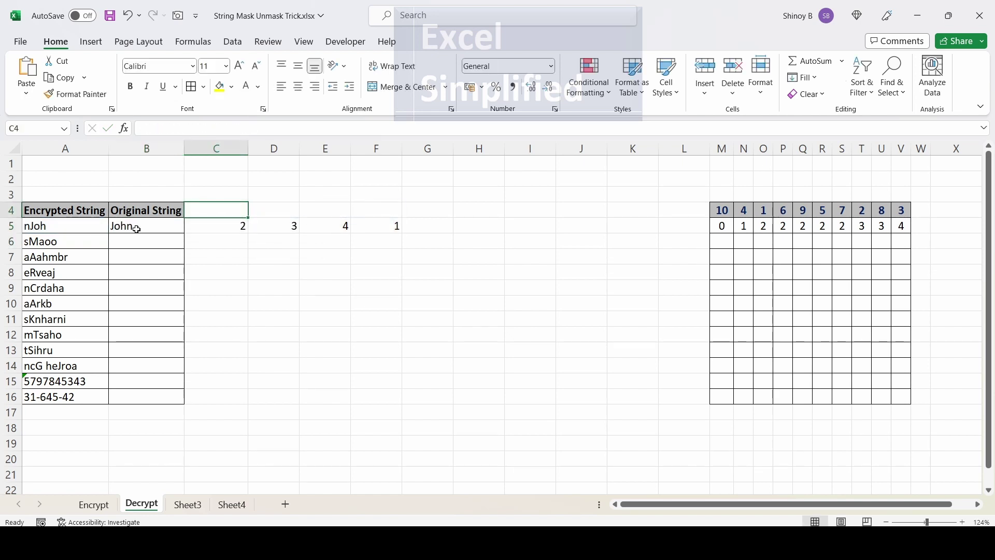
pyautogui.click(51, 226)
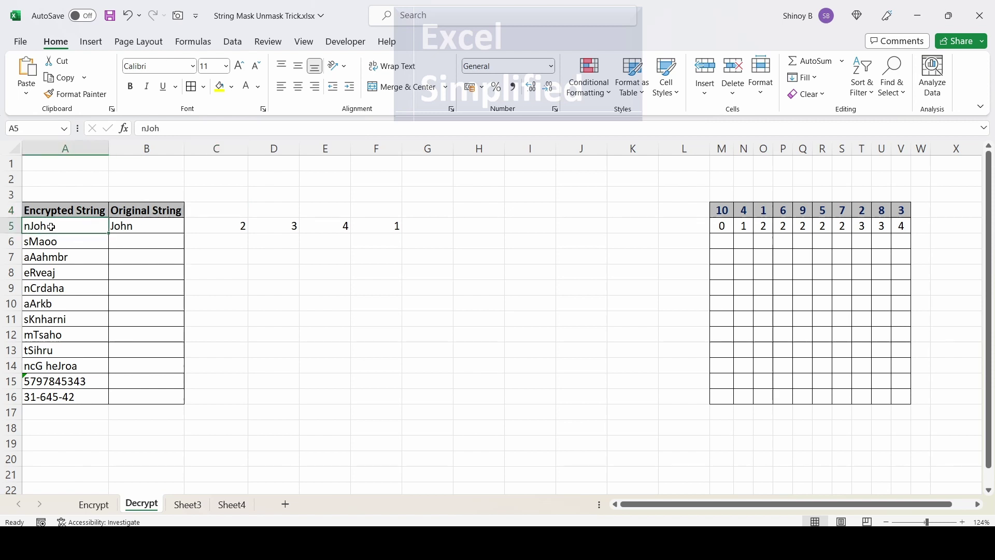
pyautogui.click(136, 227)
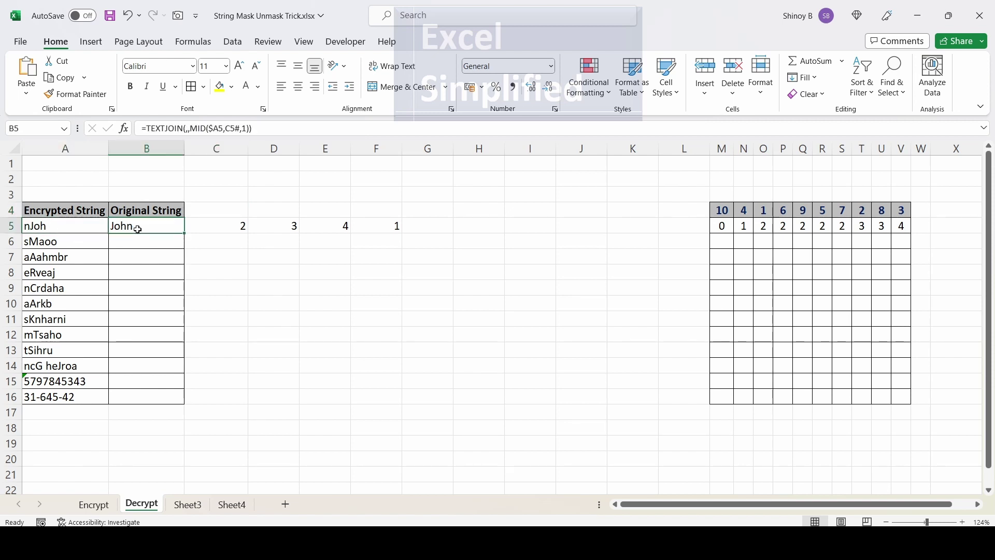
# - Fill the position formulas in M5:V5 and the TEXTJOIN and XLOOKUP formulas in B5:C5 down to row 16
pyautogui.moveTo(723, 227); pyautogui.dragTo(909, 401)
pyautogui.moveTo(177, 229); pyautogui.dragTo(217, 230)
pyautogui.doubleClick(248, 233)
pyautogui.click(260, 315)
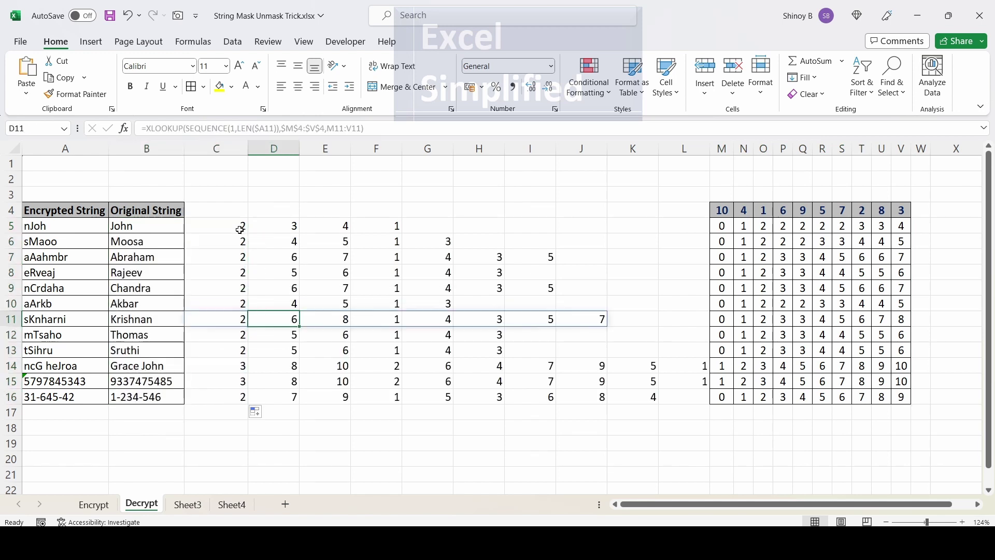
# - Compare encrypted and original strings in rows 5, 6, 15 and 16, and review the TEXTJOIN formula in B5
pyautogui.click(146, 228)
pyautogui.click(68, 230)
pyautogui.press('Right')
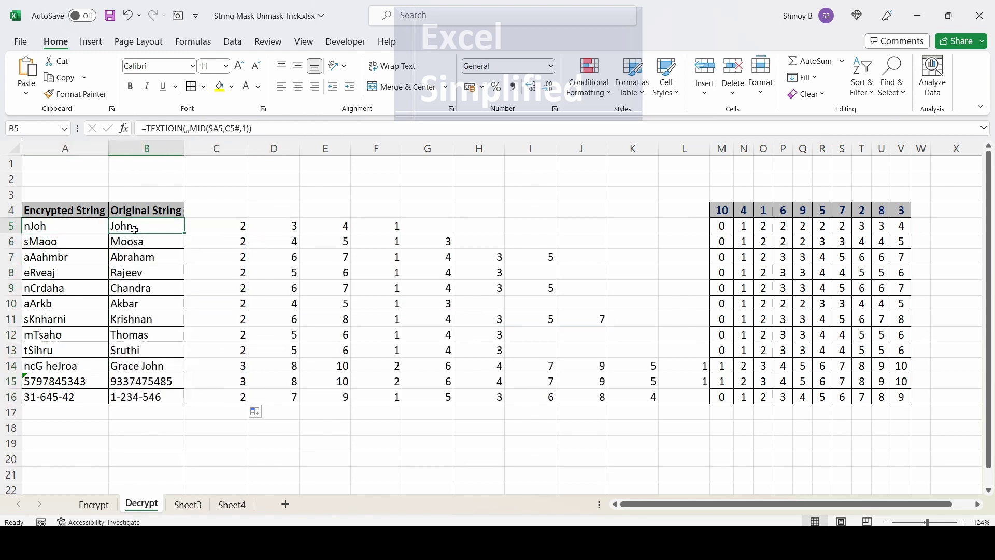
pyautogui.click(55, 243)
pyautogui.click(136, 244)
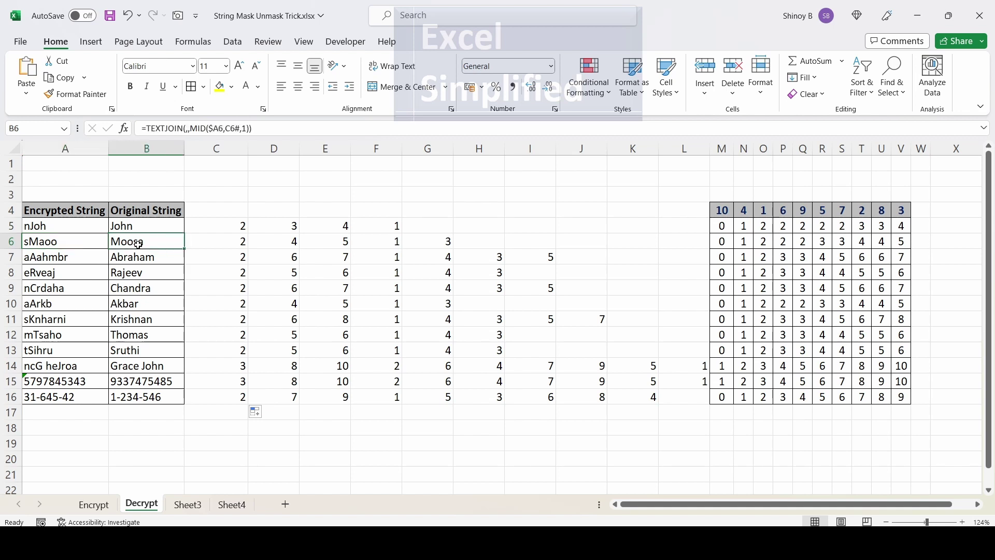
pyautogui.click(45, 382)
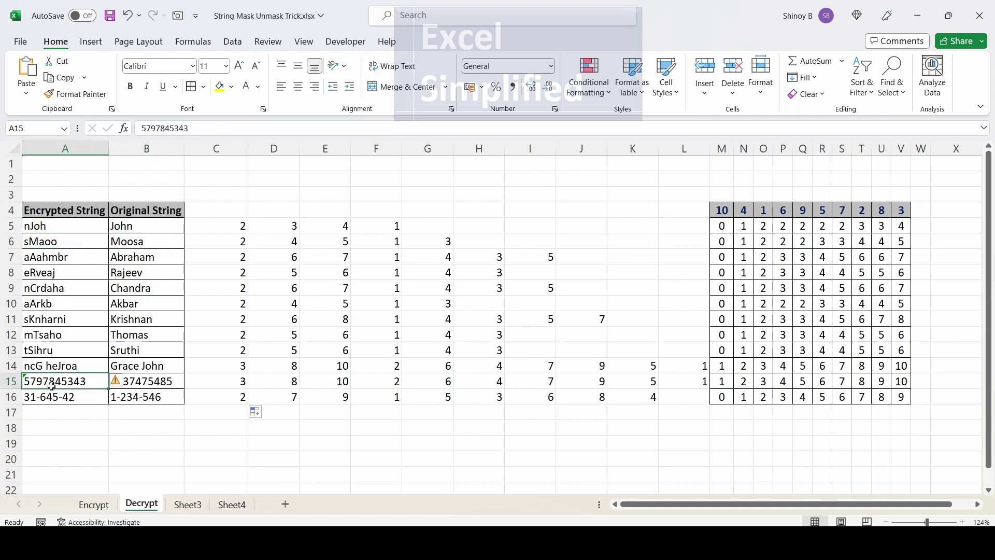
pyautogui.click(146, 386)
pyautogui.click(67, 398)
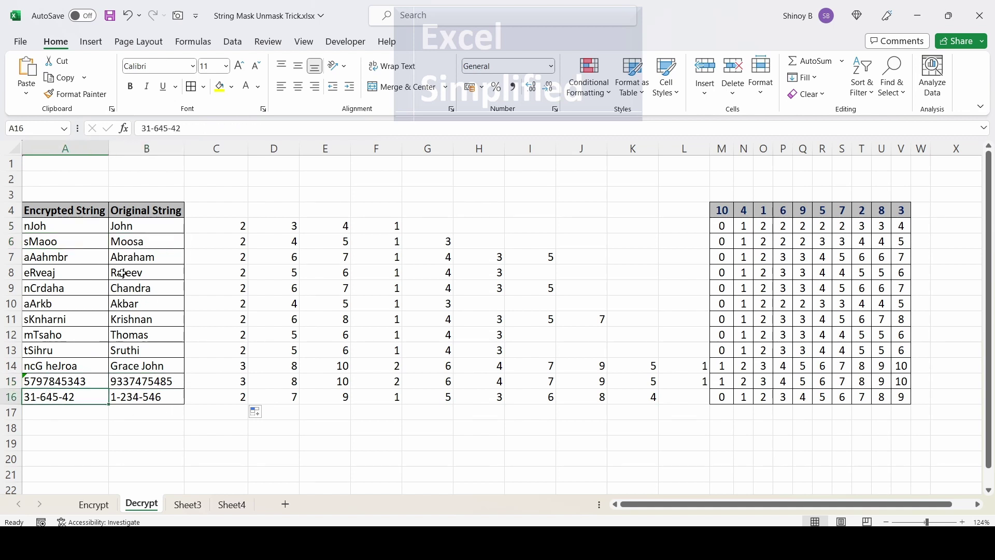
pyautogui.doubleClick(153, 235)
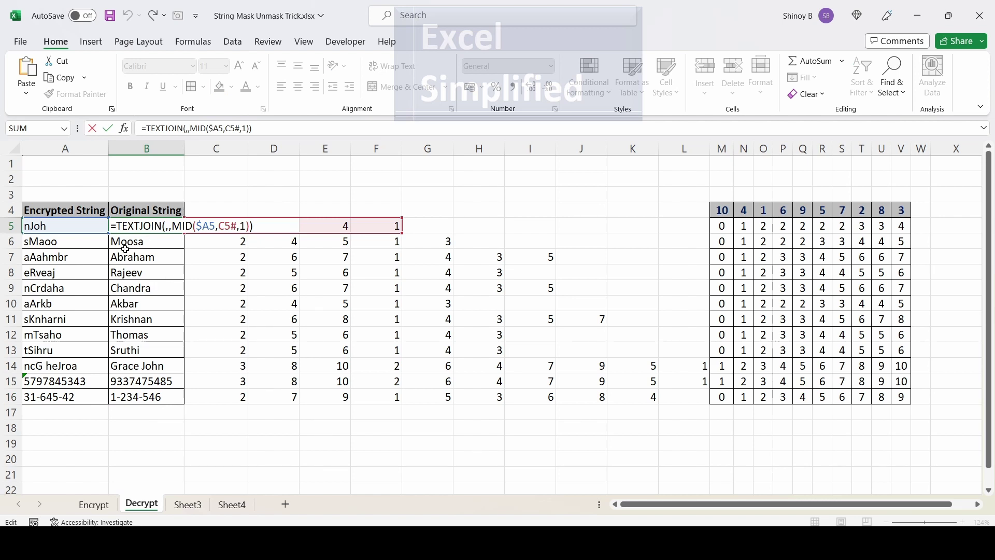
pyautogui.press('Return')
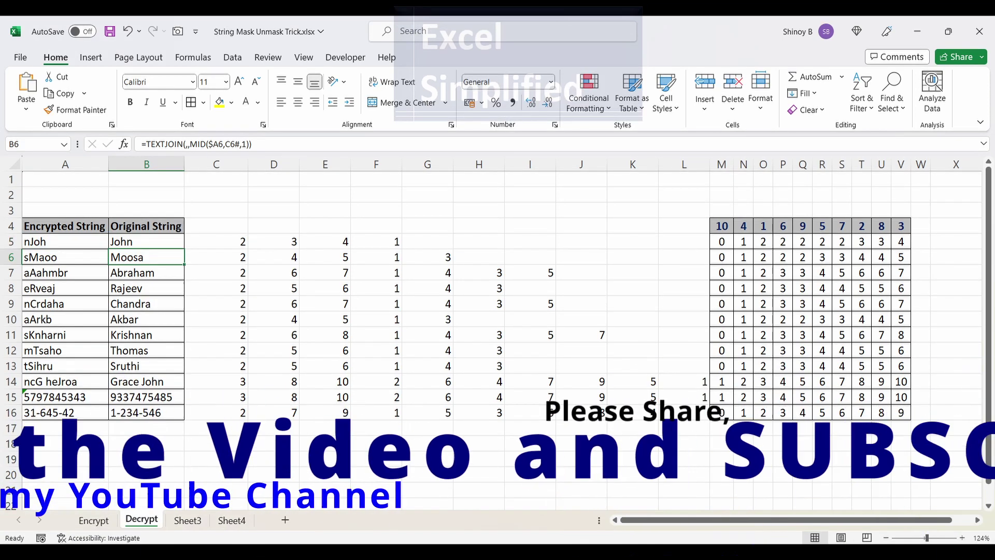